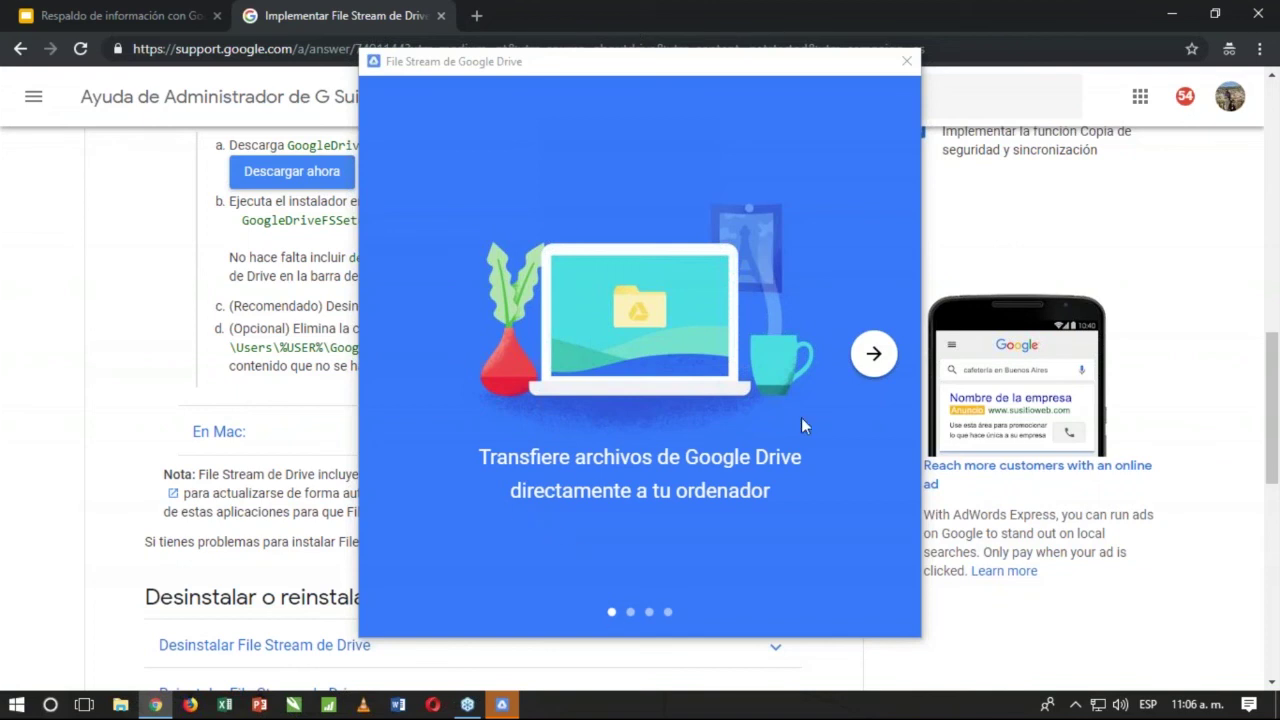
Step: Go through the File Stream introduction to its last slide, close it, and maximize the Google Drive File Stream (G:) window
click(868, 358)
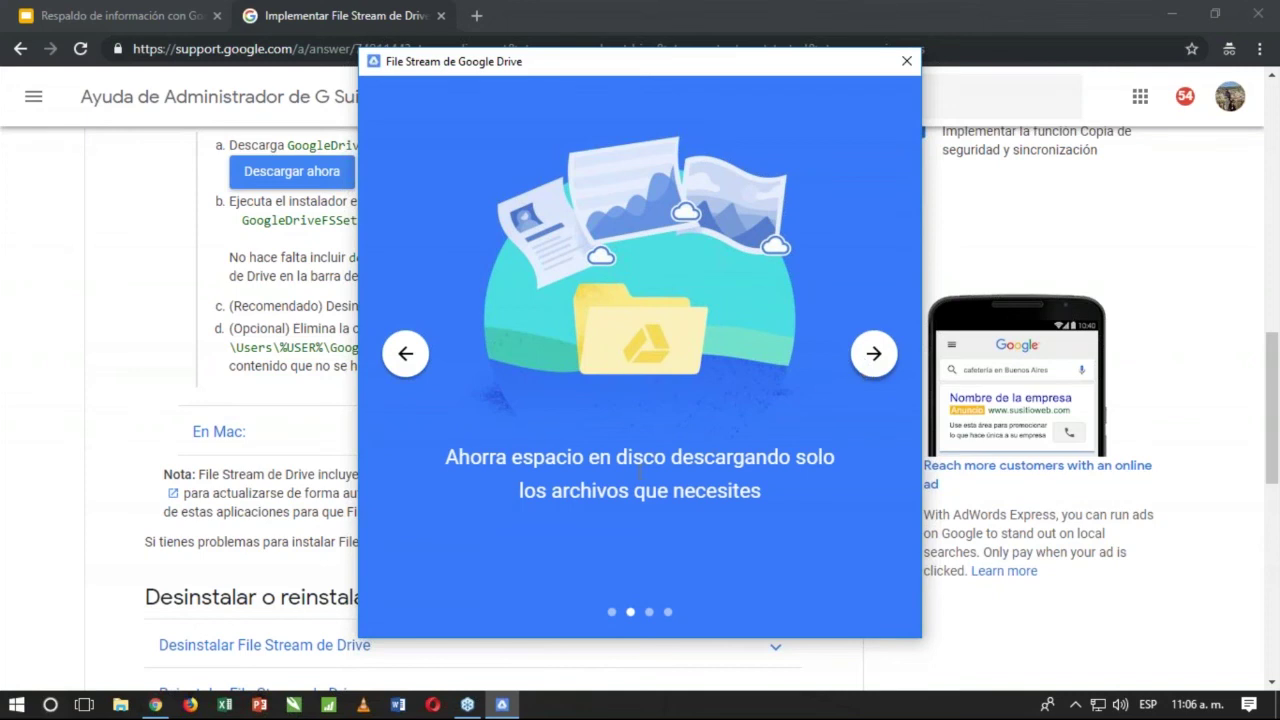
click(868, 358)
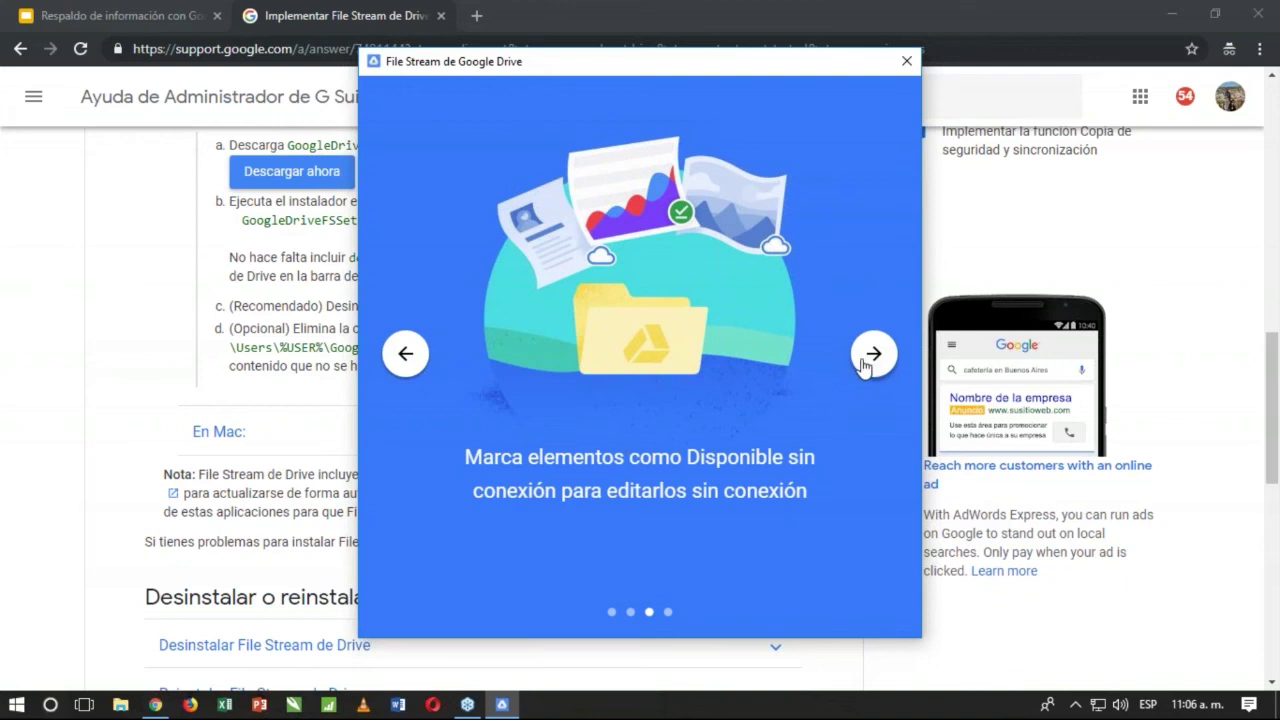
click(866, 366)
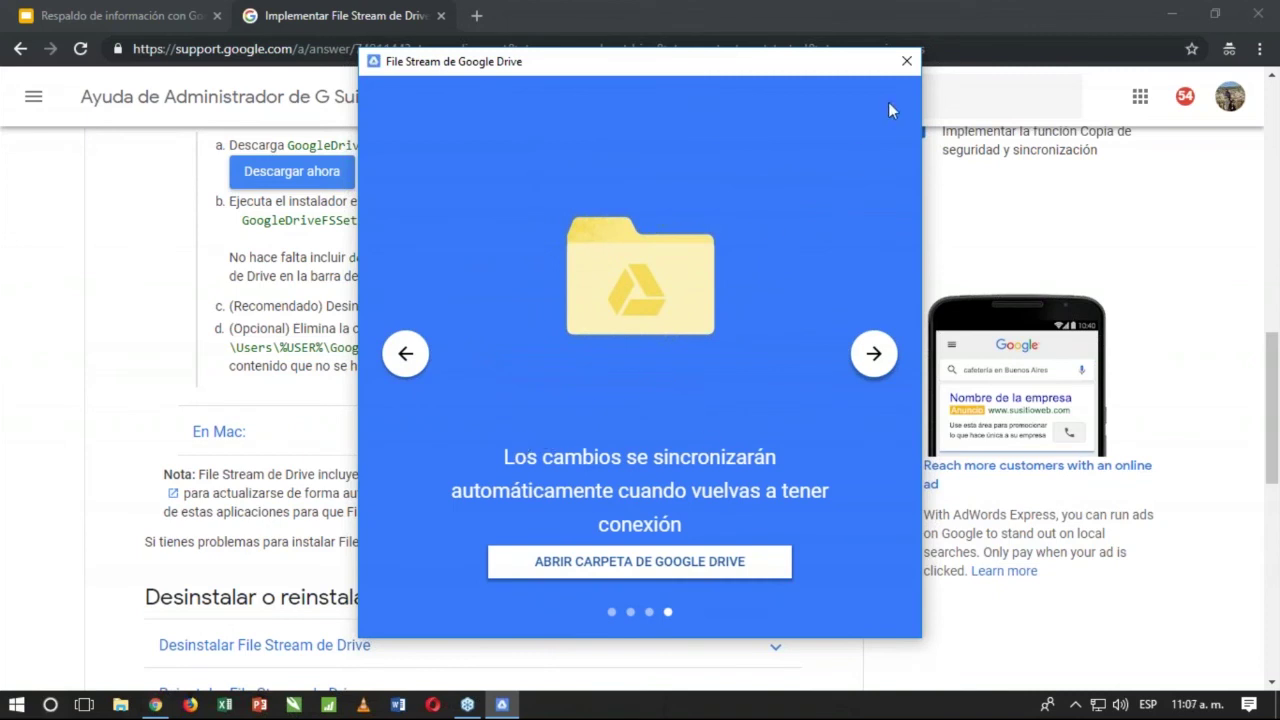
click(907, 64)
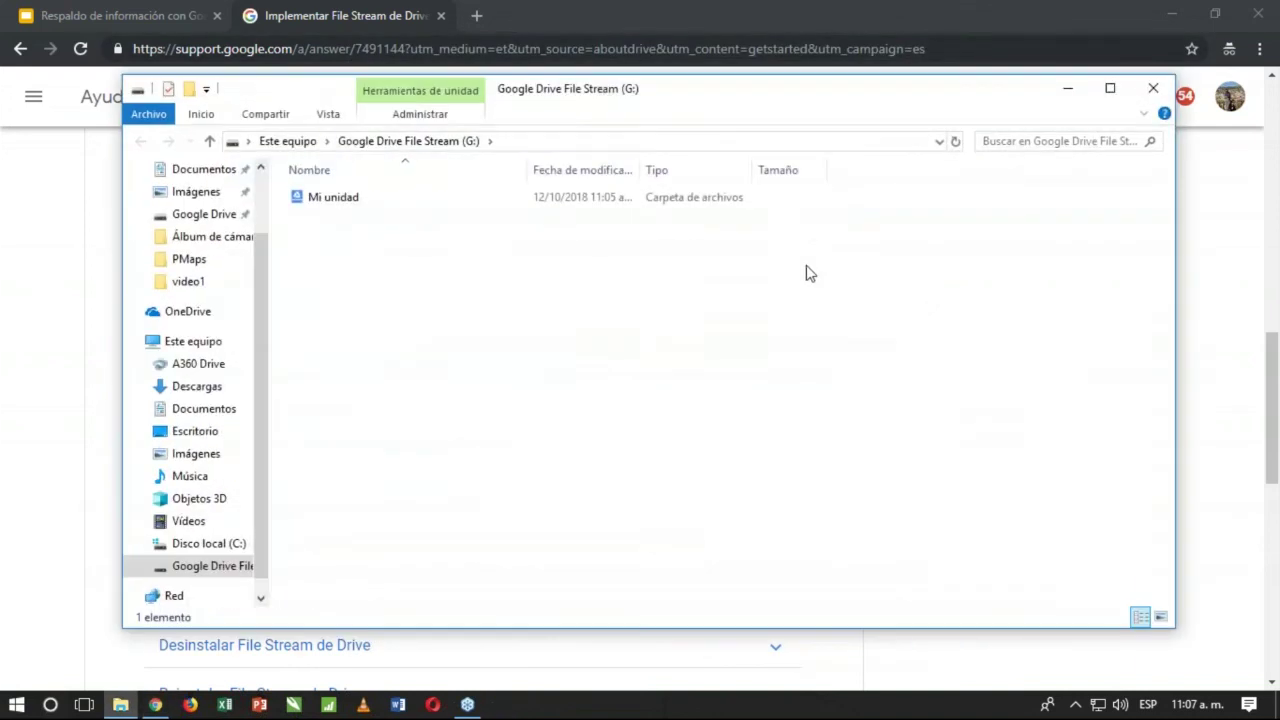
click(1110, 89)
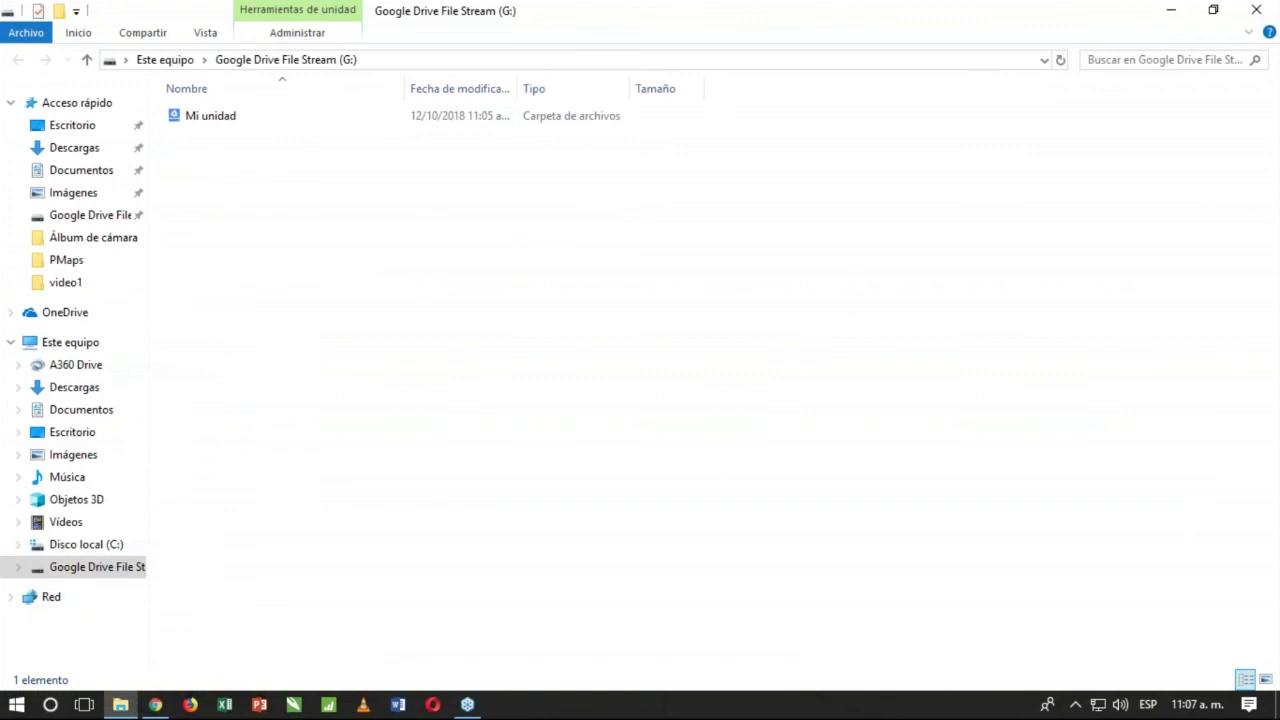
Step: Compare the available space and total size of Disco local (C:) and Google Drive File Stream (G:) in Este equipo
click(60, 548)
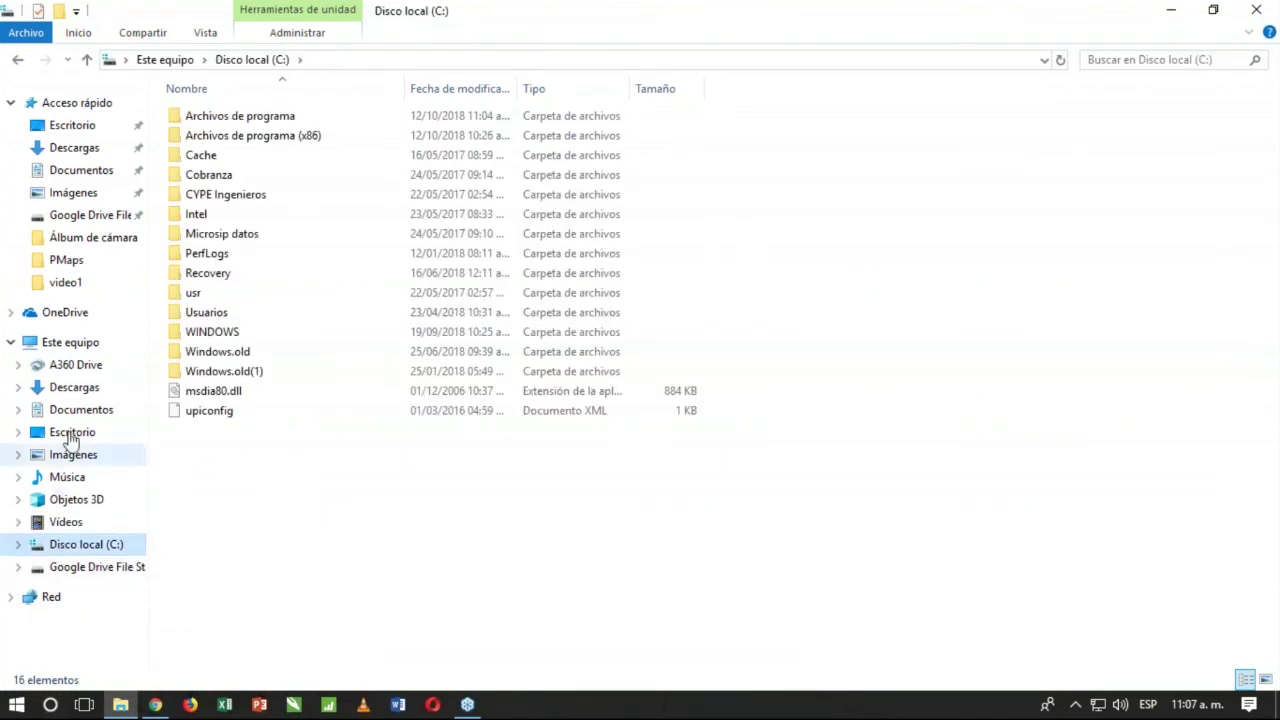
click(69, 342)
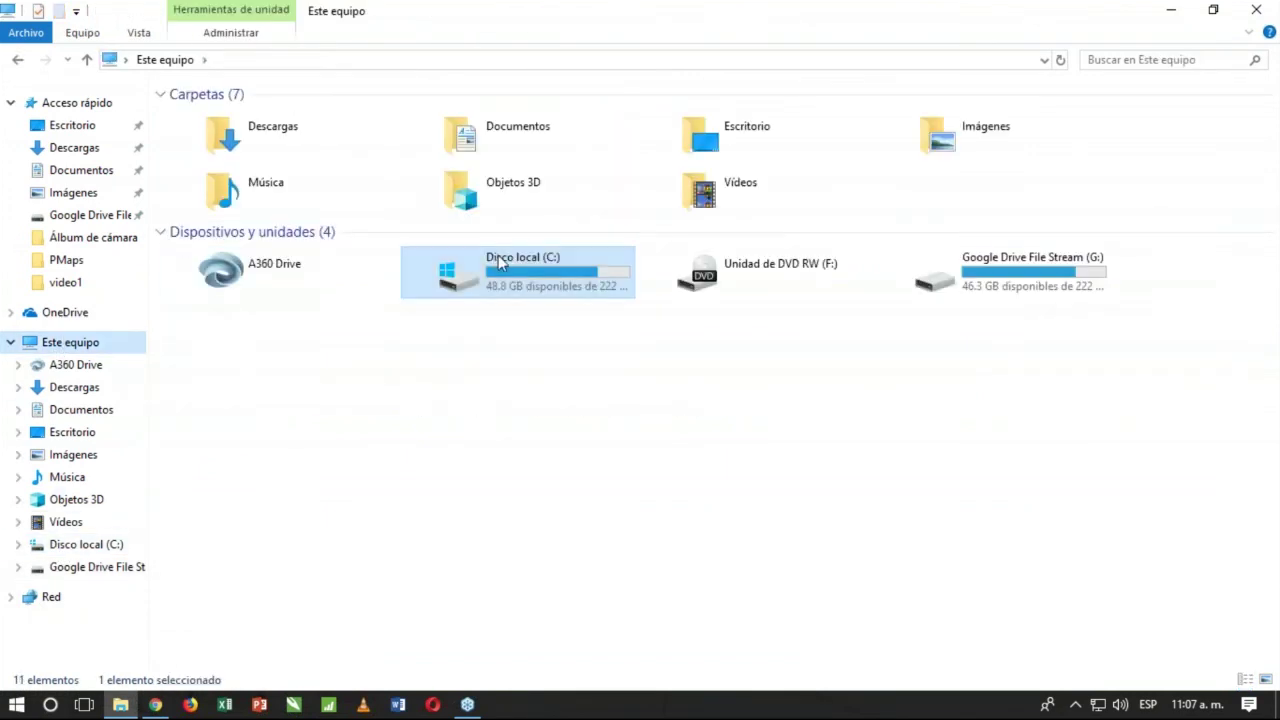
mouse_move(613, 279)
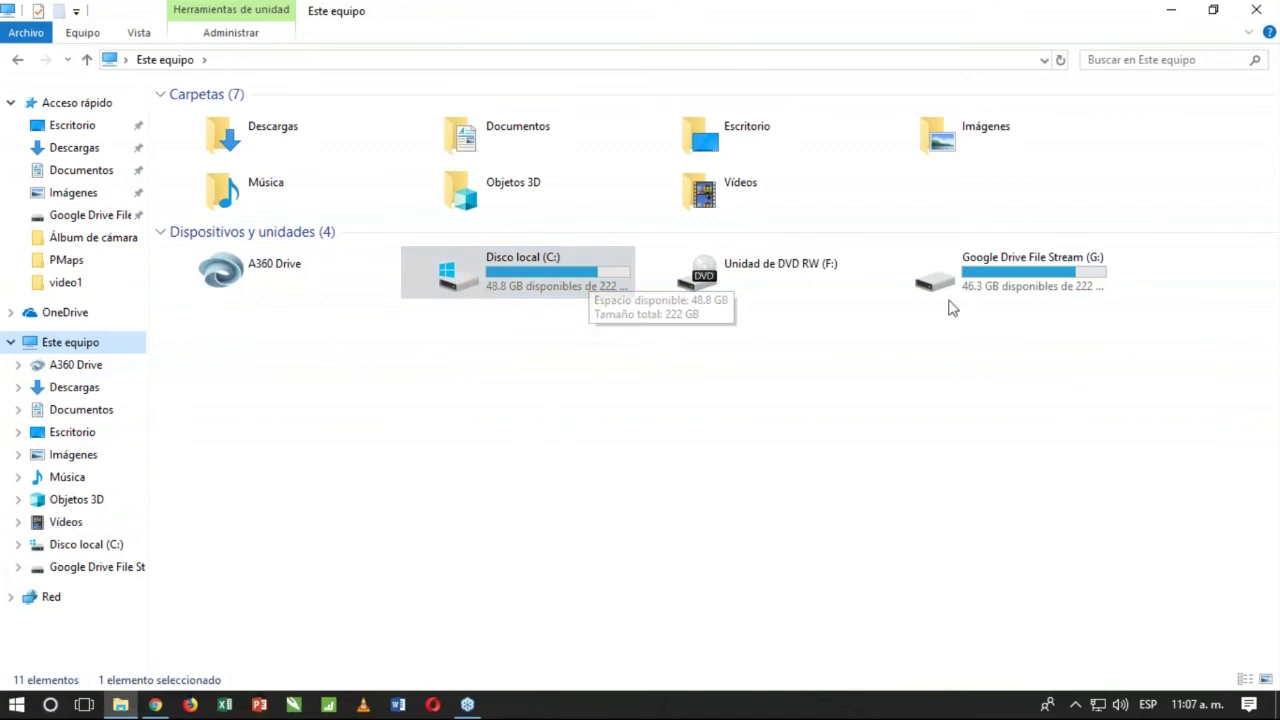
mouse_move(1009, 289)
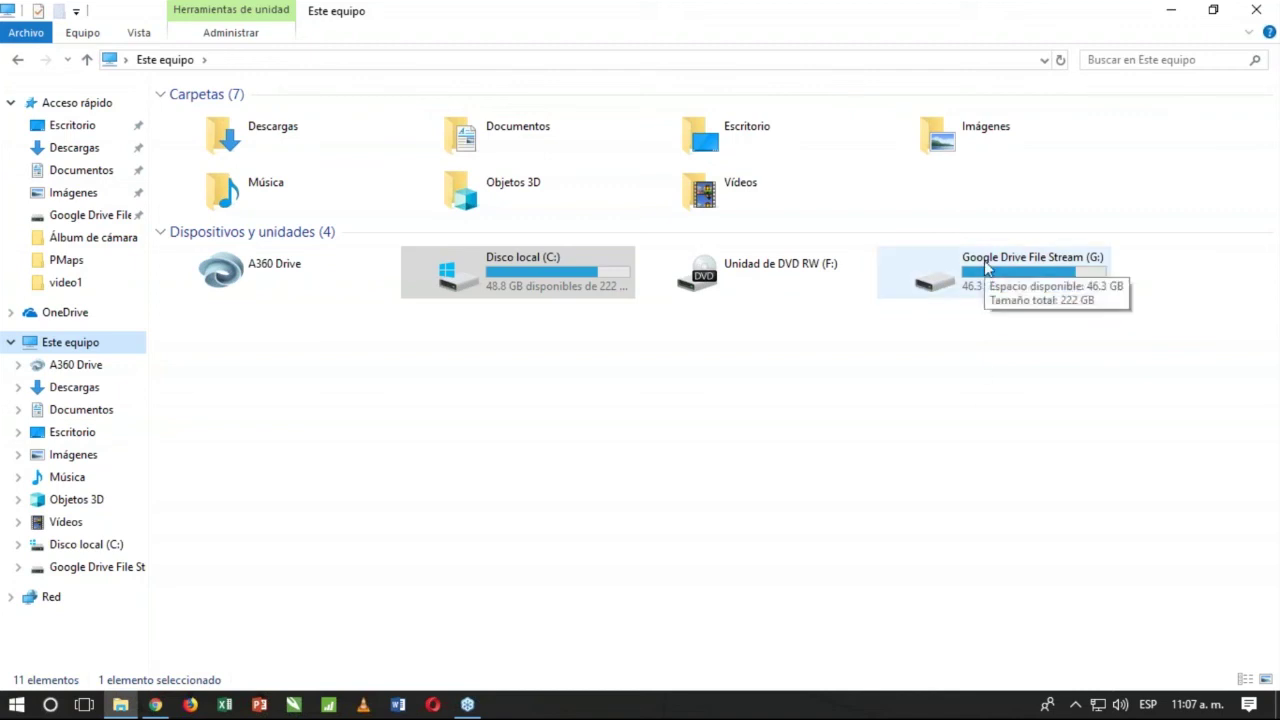
Step: Browse the Google Drive File Stream drive down to Mi unidad > Respaldos > 2017 to view its monthly folders
double_click(994, 296)
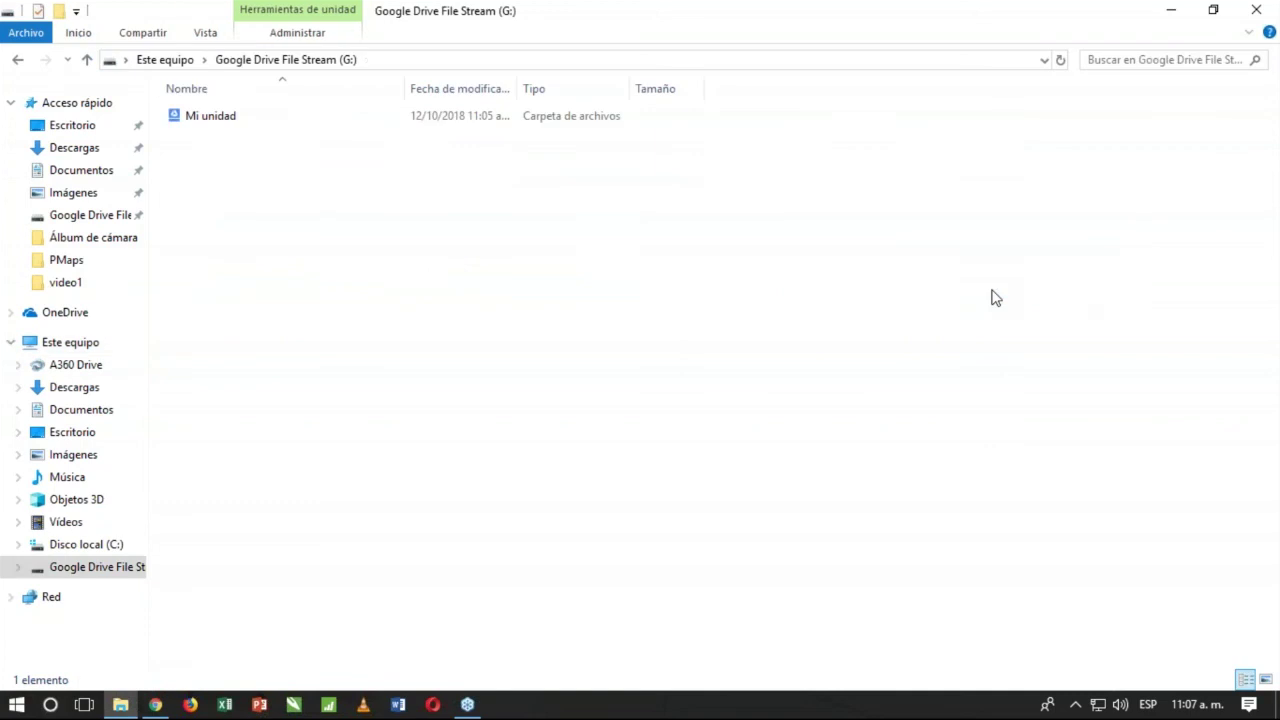
double_click(208, 122)
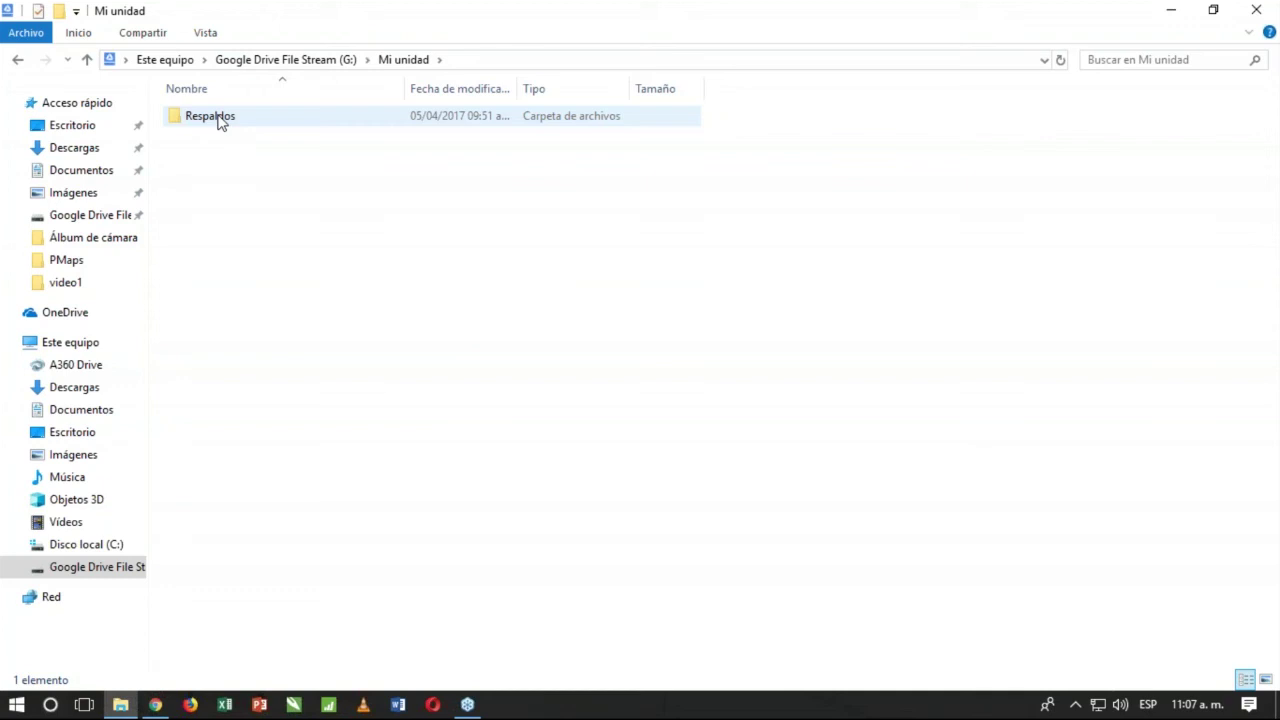
double_click(219, 119)
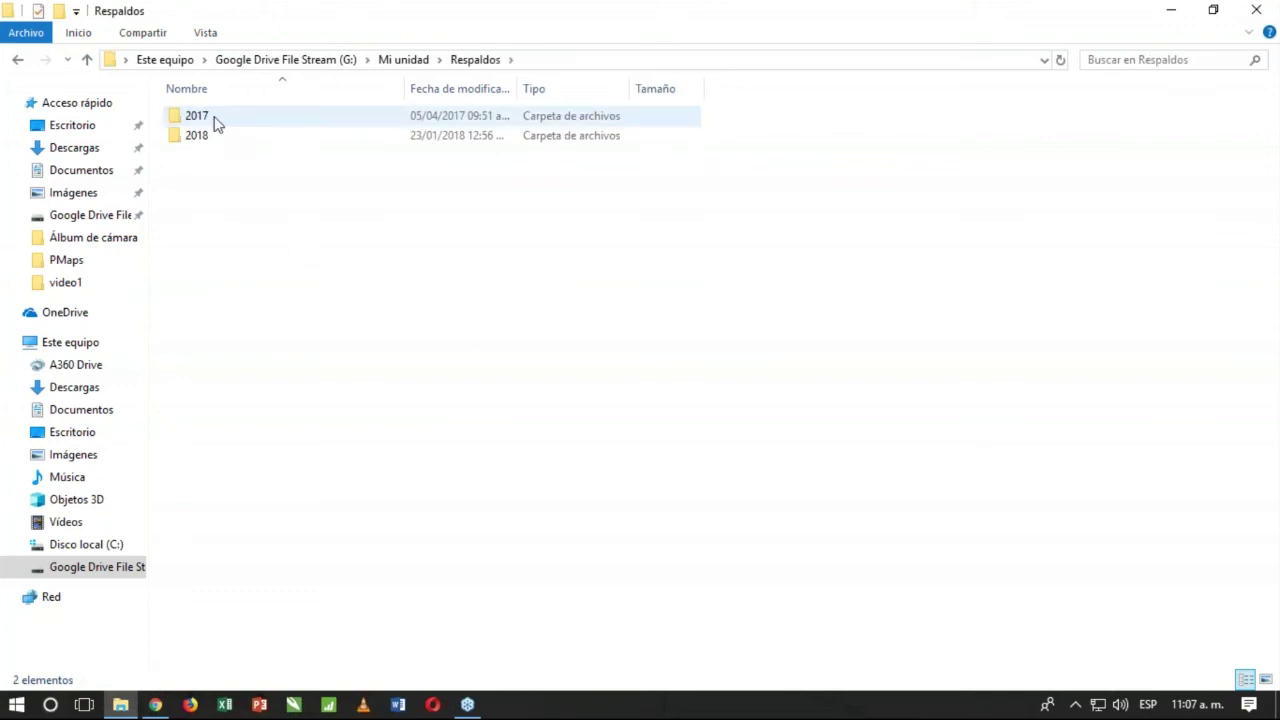
double_click(217, 122)
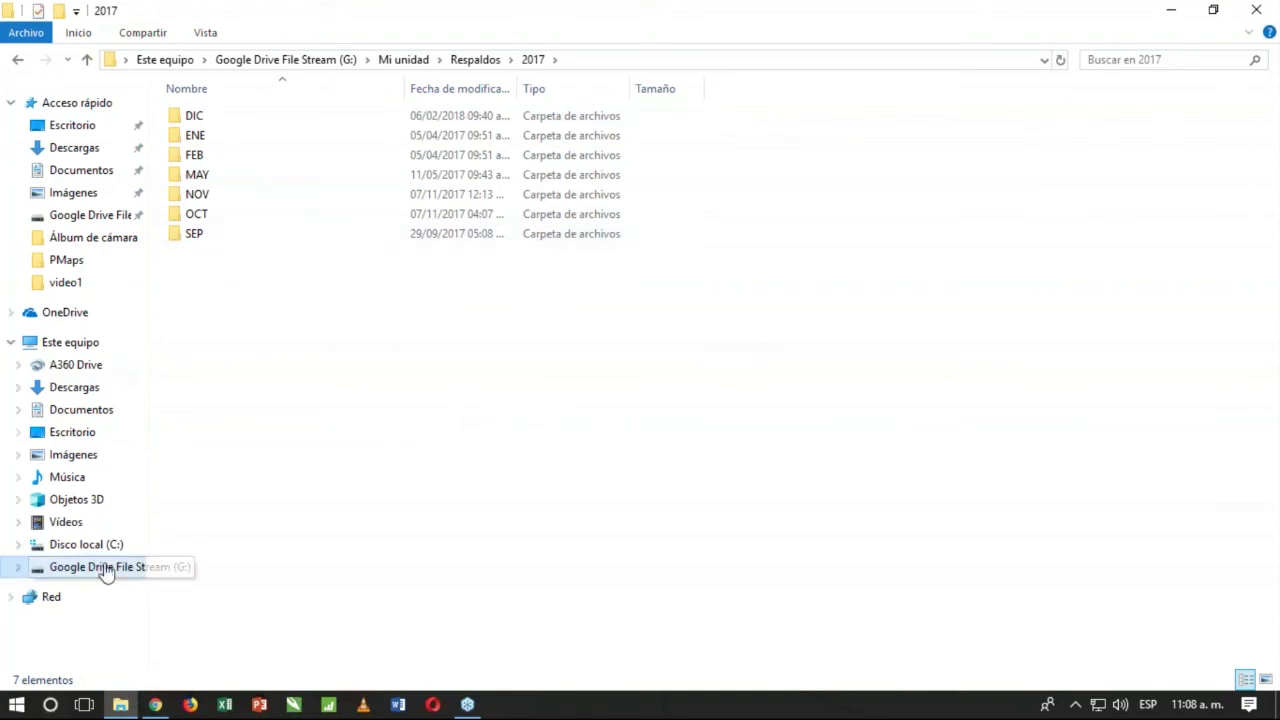
Step: Create a new folder named OCT inside the 2018 folder of Respaldos
click(472, 60)
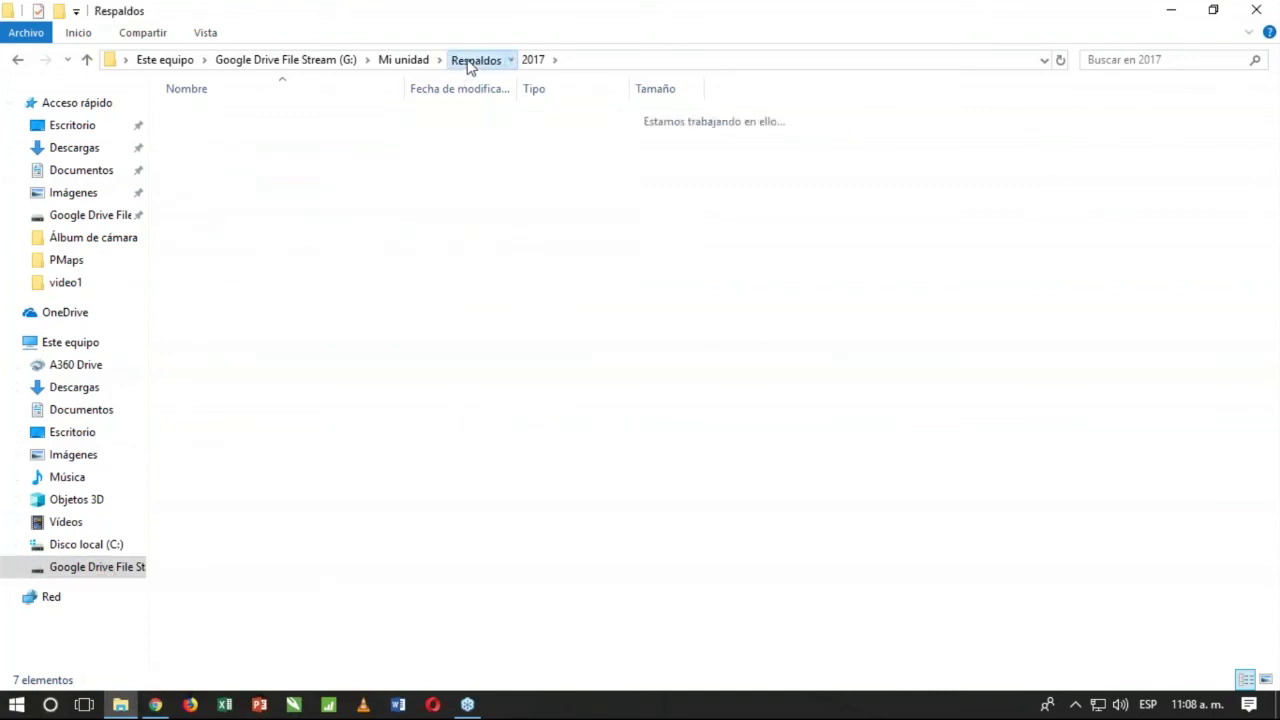
click(210, 142)
double_click(210, 145)
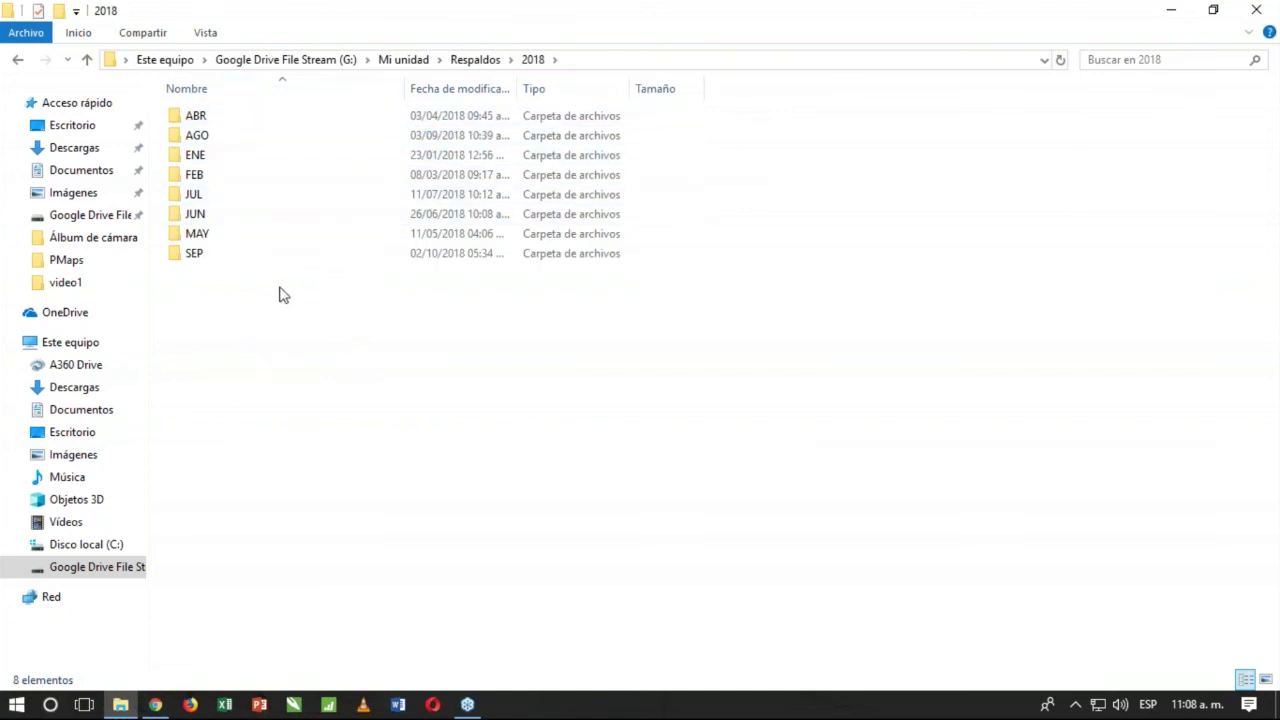
right_click(263, 350)
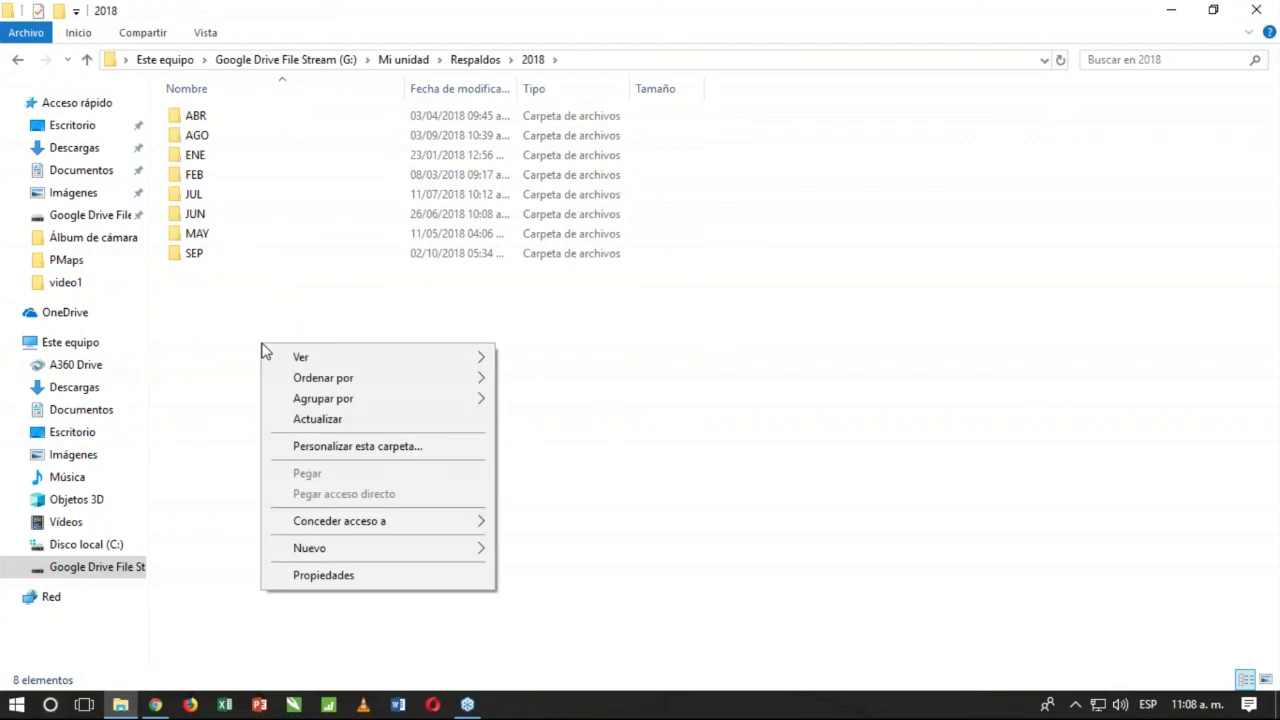
mouse_move(452, 549)
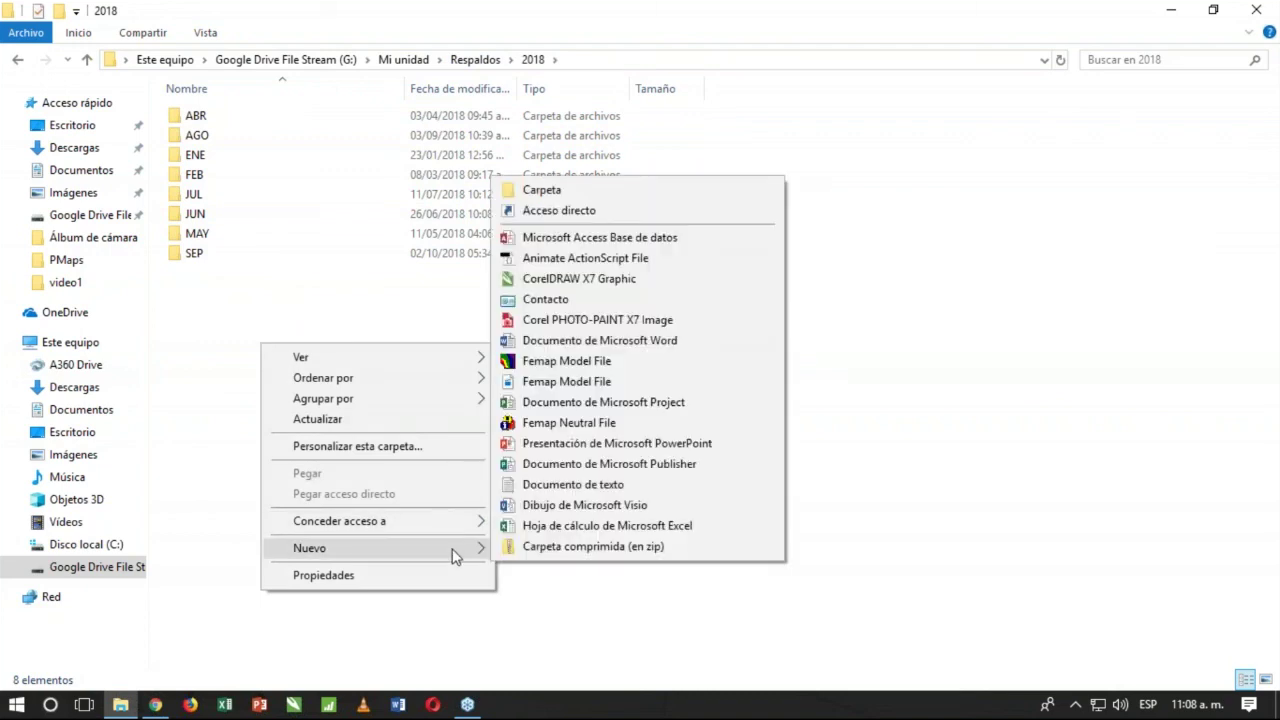
click(582, 194)
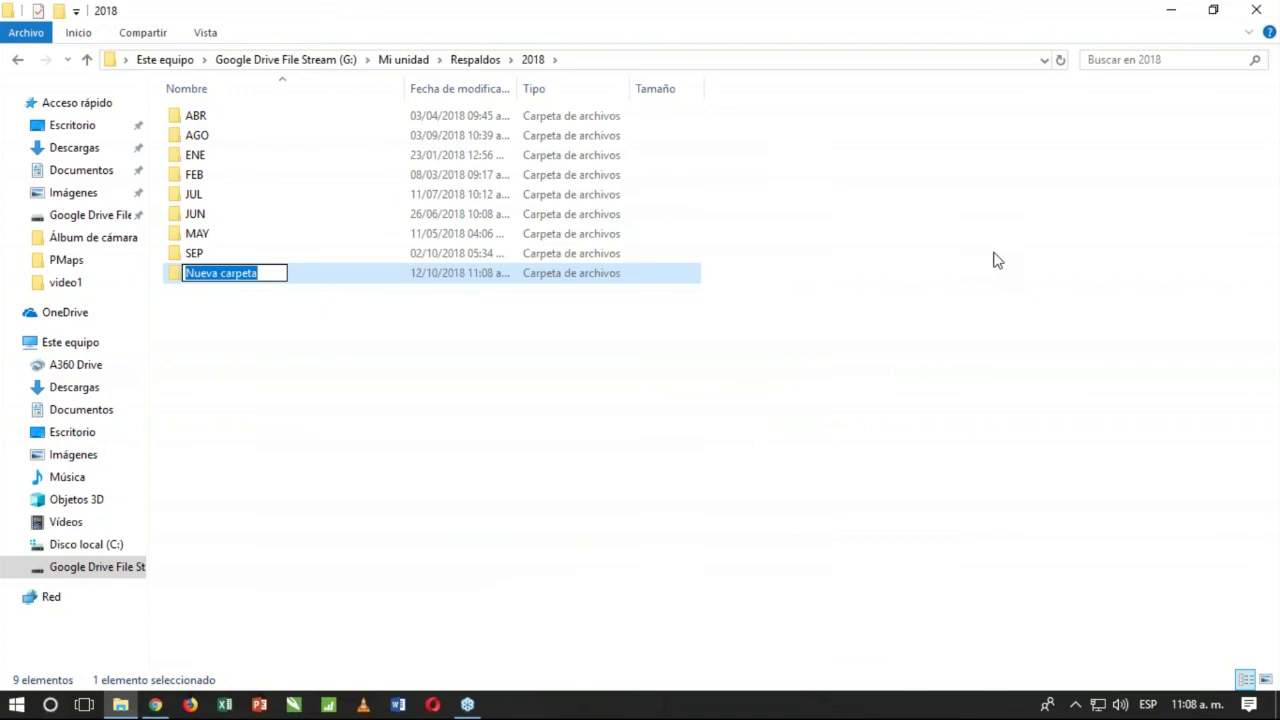
text(OCT)
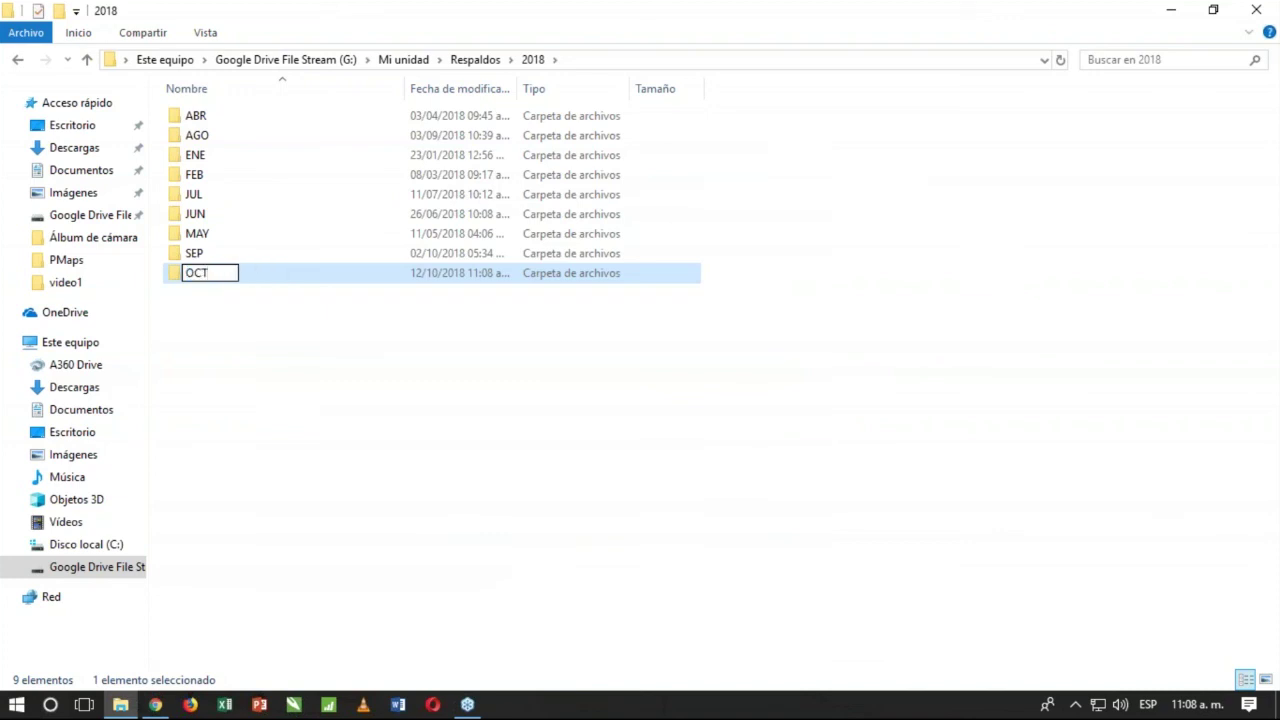
key(Return)
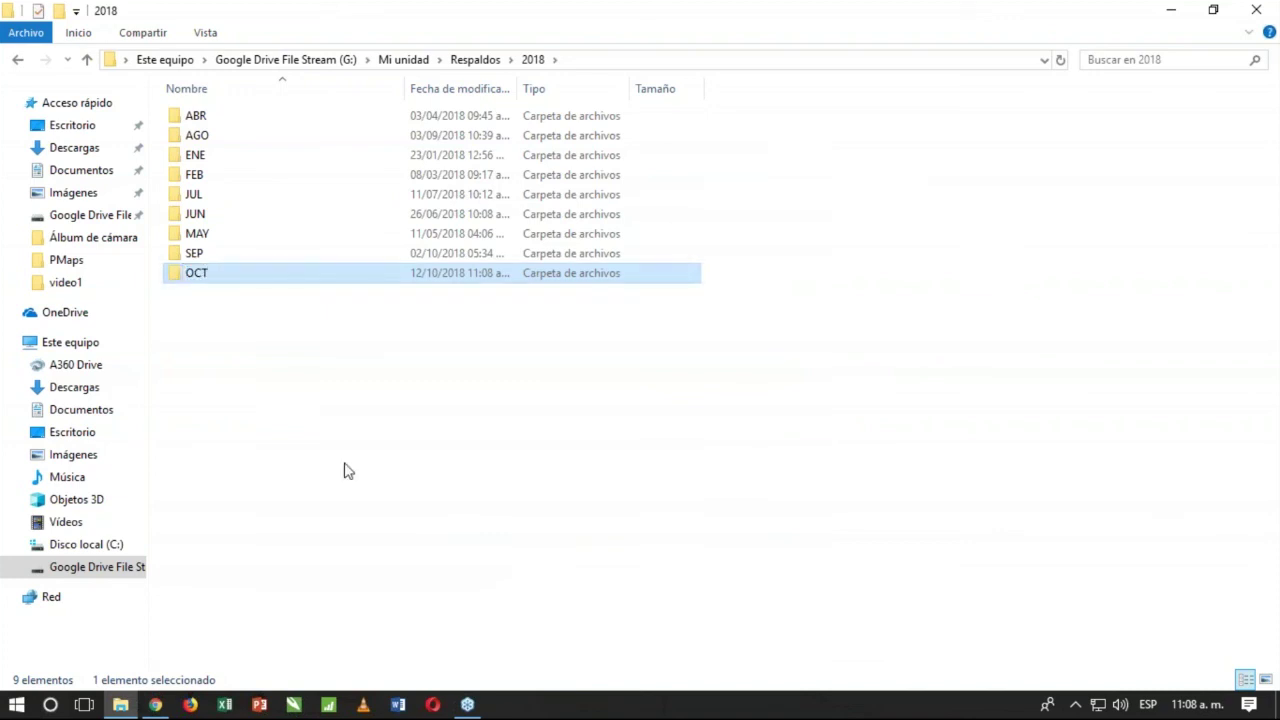
Step: Copy the 2017-12-01 10.14 Homólogos Humanidades MP4 file from Documentos into the Respaldos > 2018 > OCT folder on the Google Drive File Stream drive
double_click(231, 281)
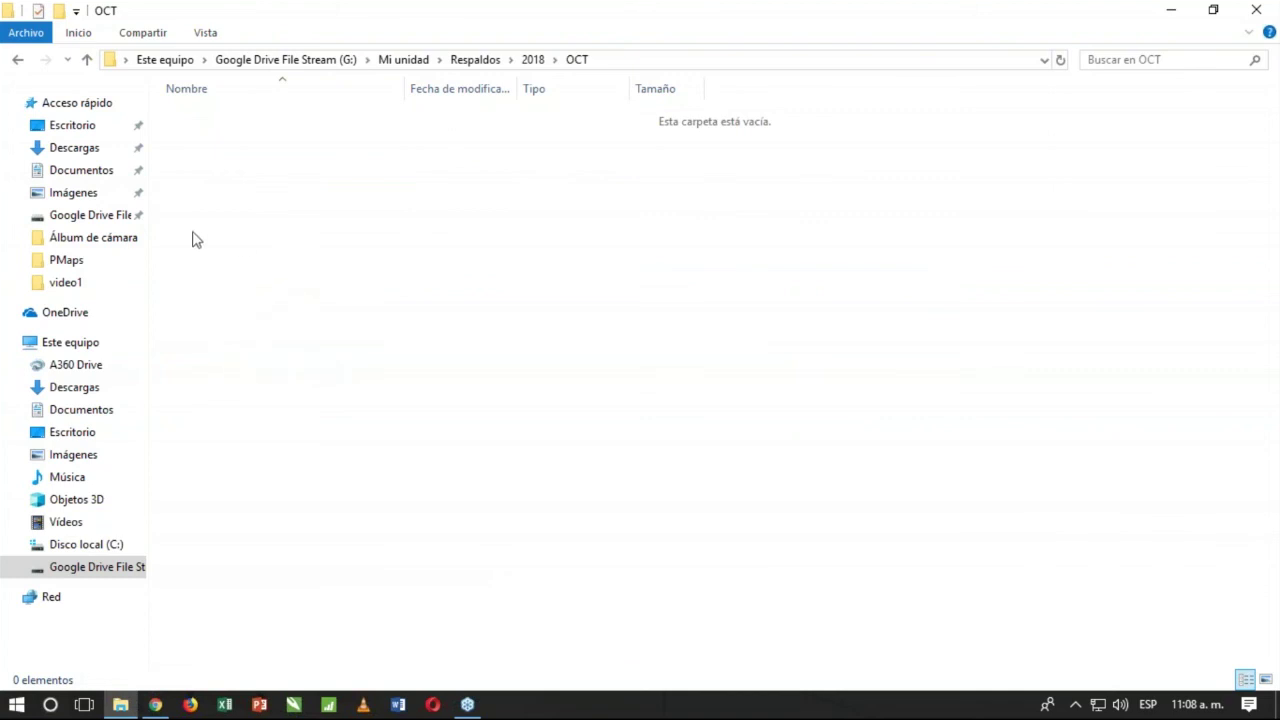
click(99, 176)
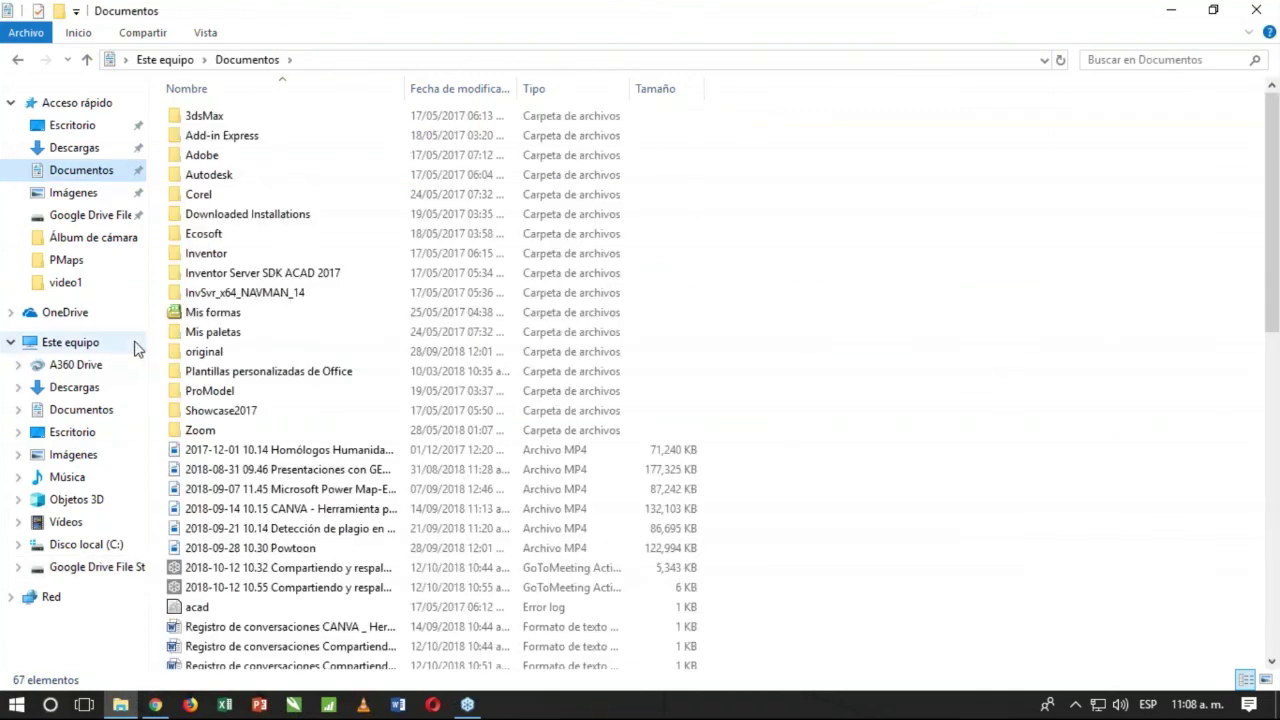
click(281, 453)
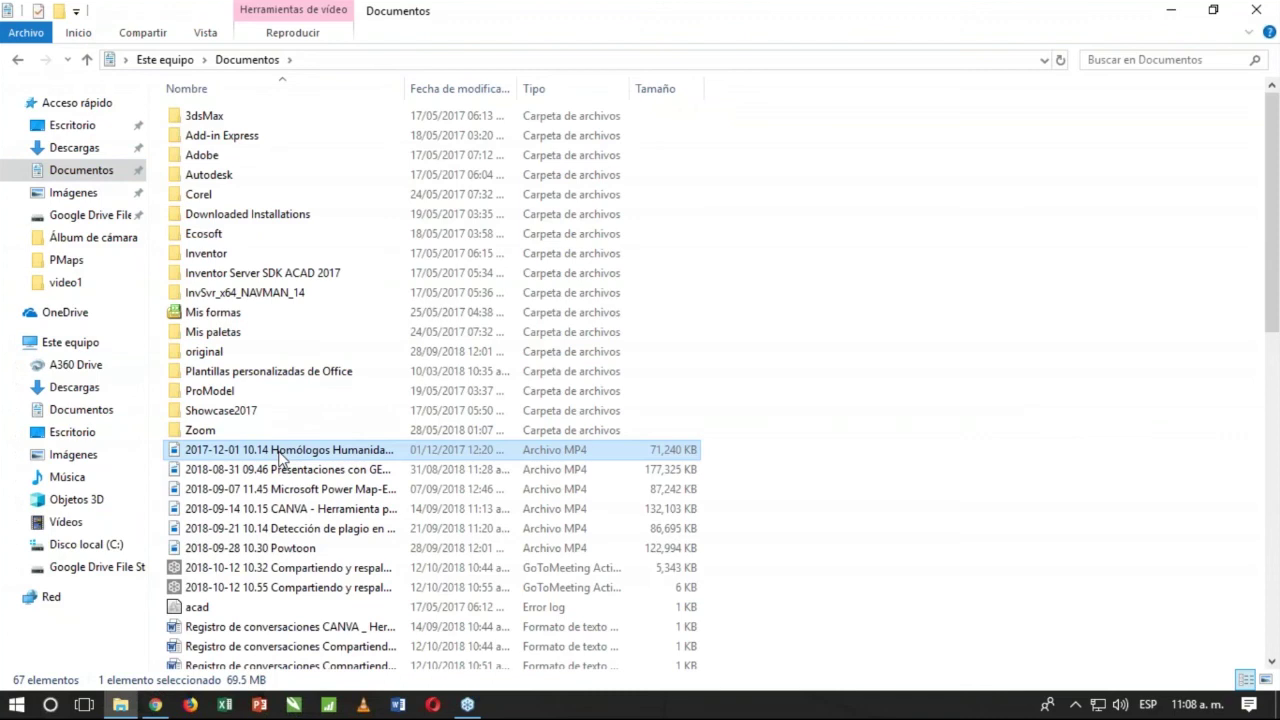
click(78, 567)
double_click(236, 124)
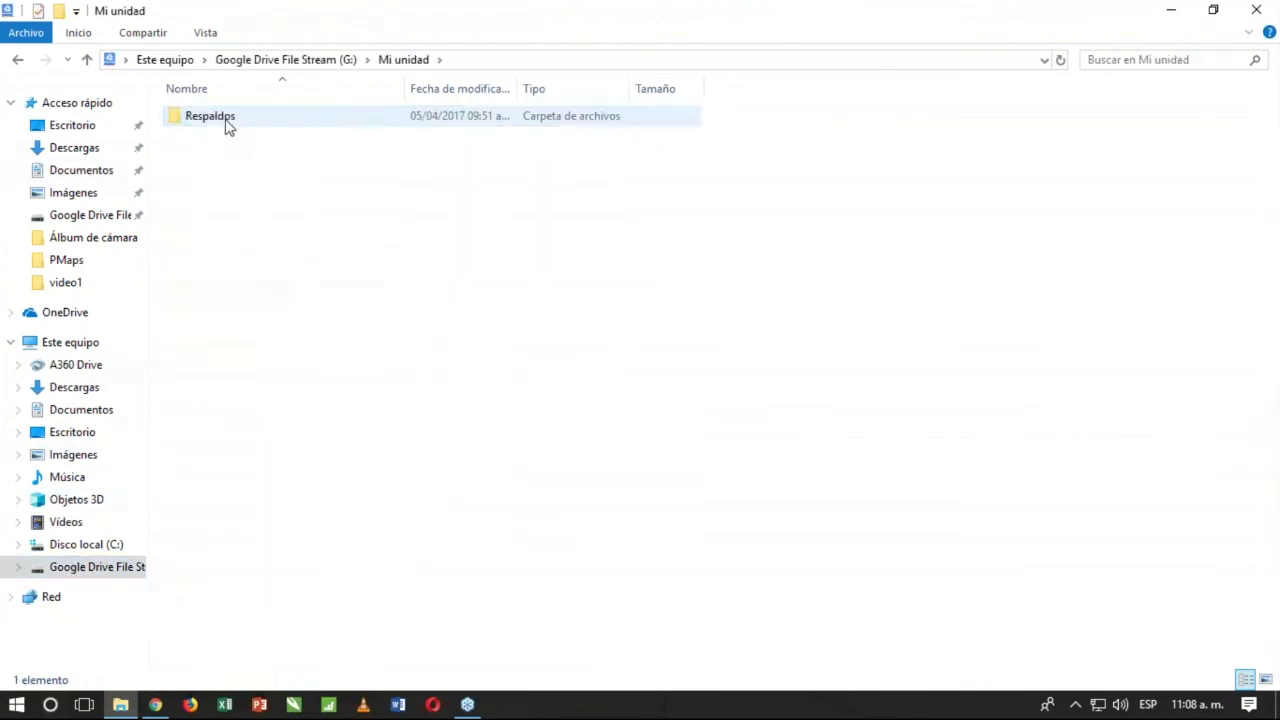
double_click(226, 122)
double_click(193, 142)
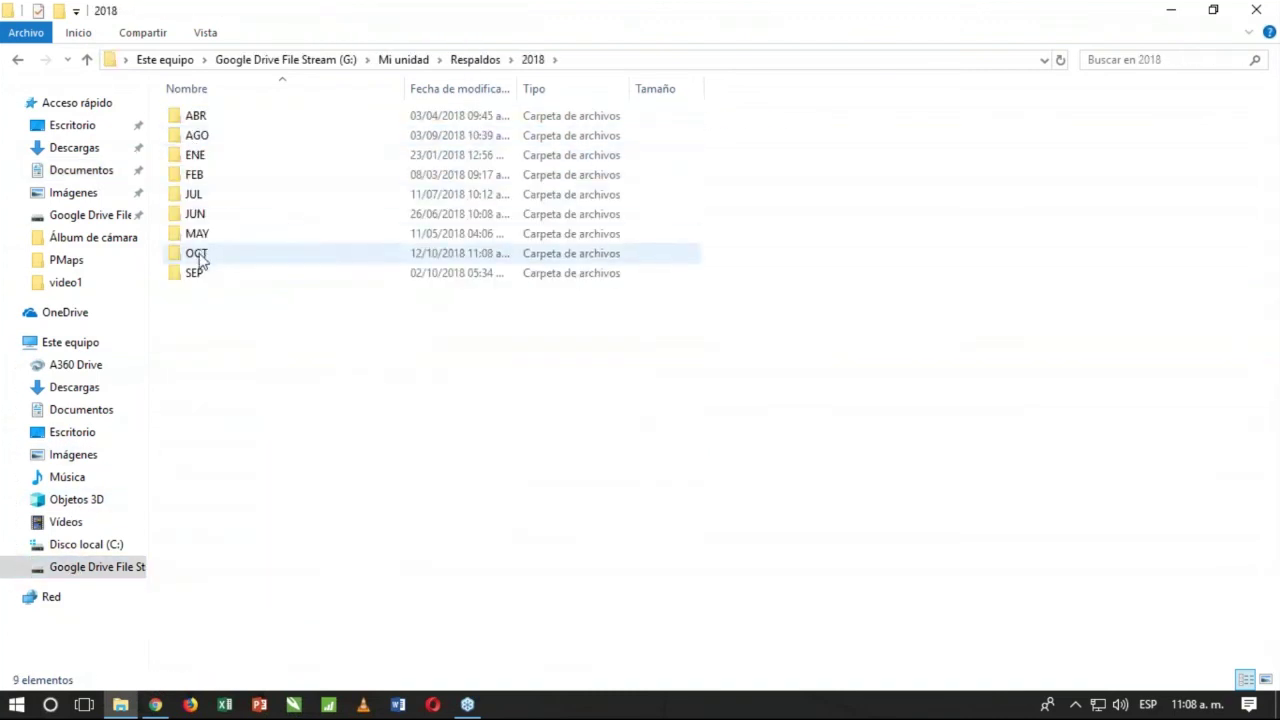
double_click(199, 256)
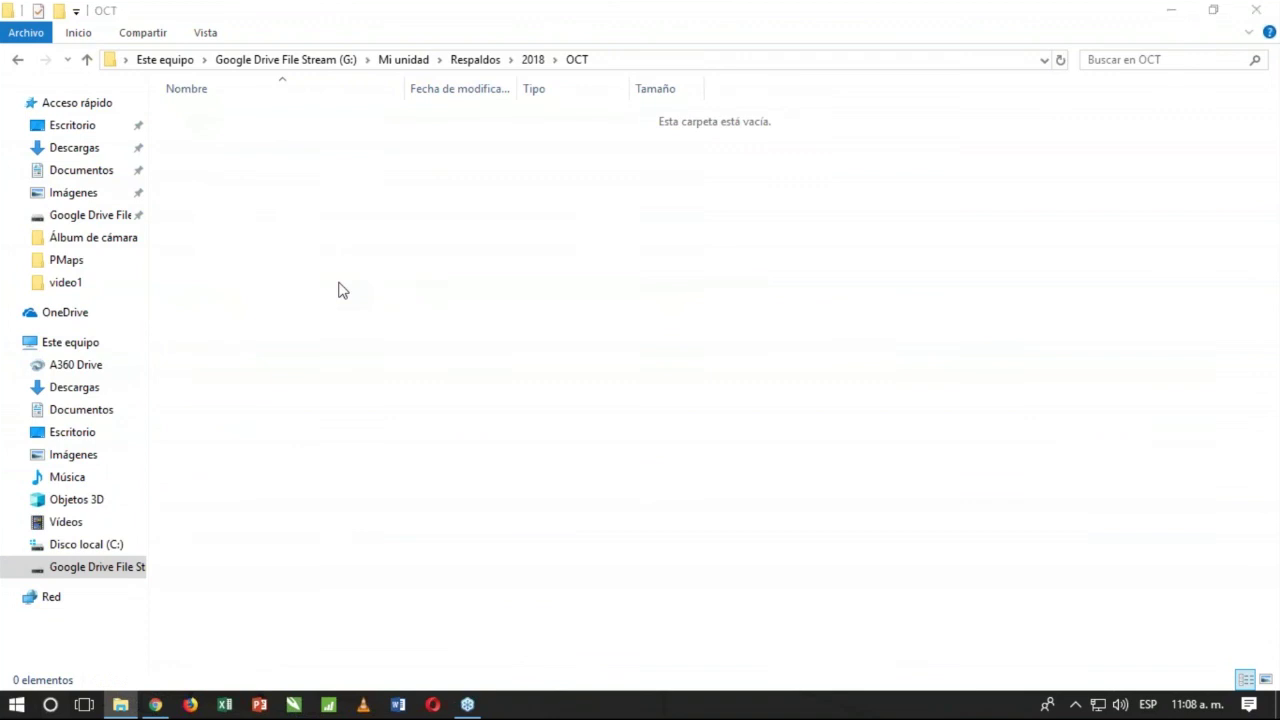
key(ctrl+v)
click(398, 245)
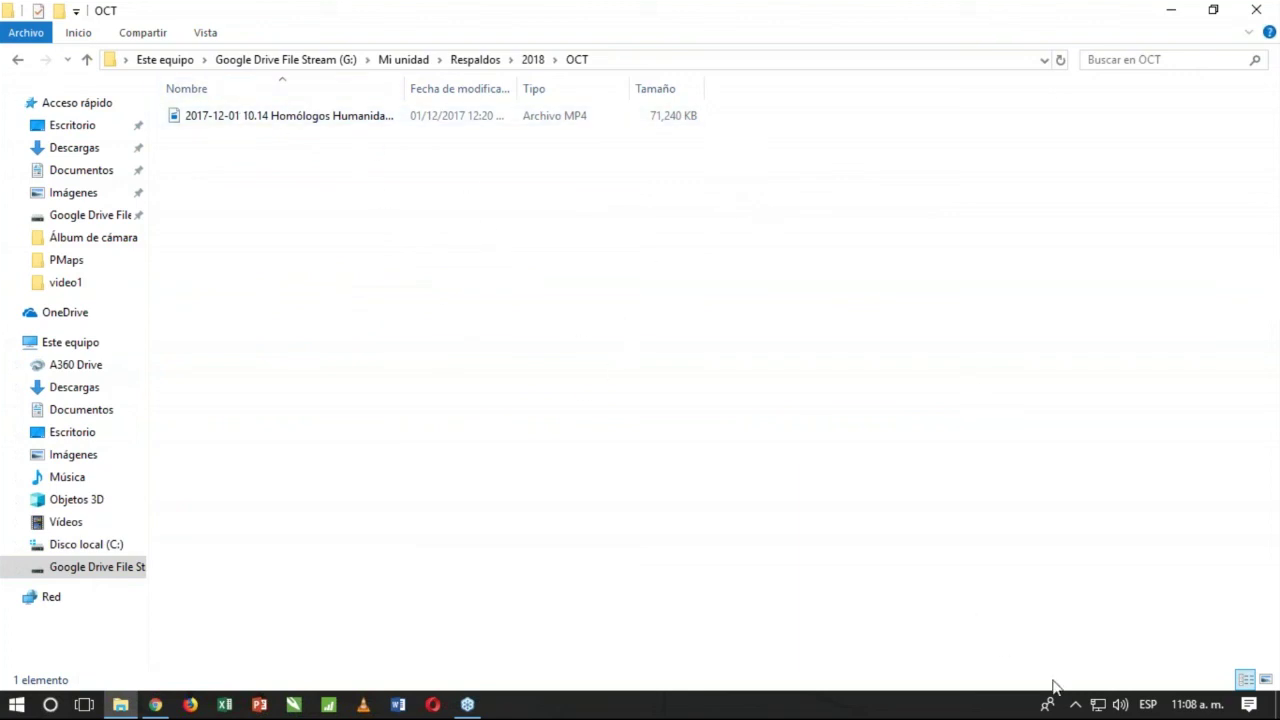
Step: Check the synchronization status of the copied video in Drive File Stream, and close the status window
click(1075, 704)
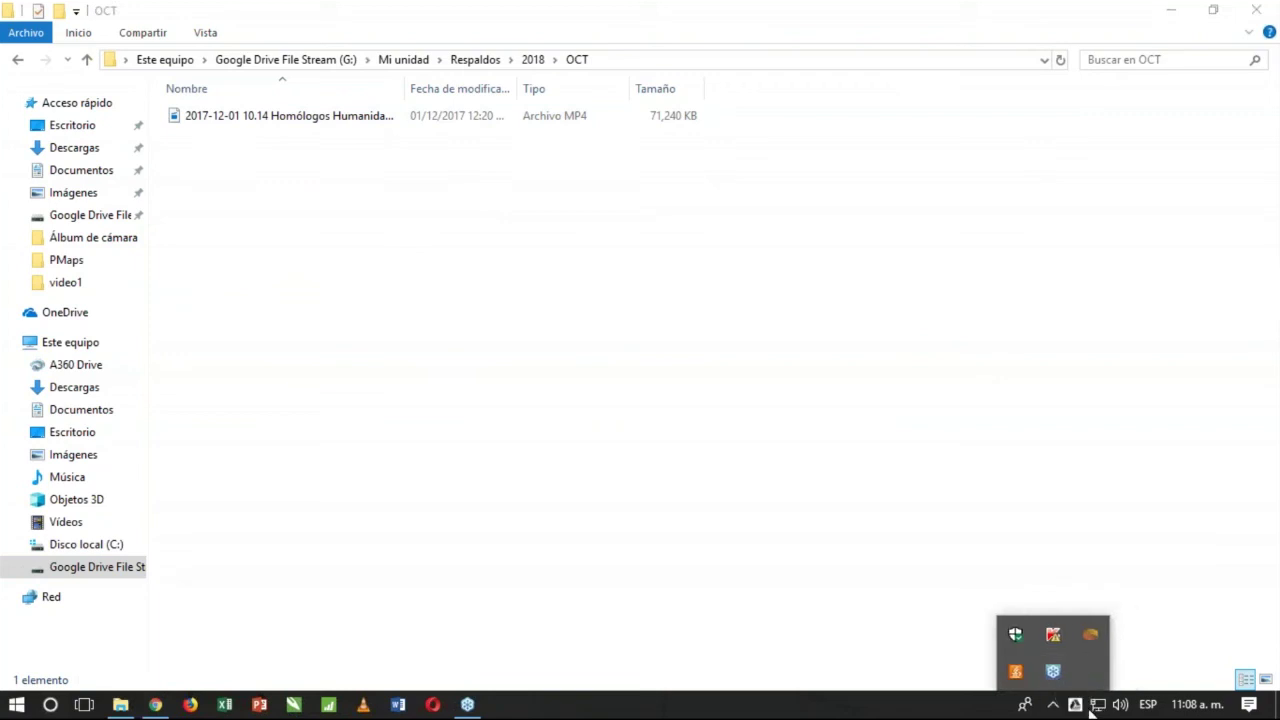
click(1192, 530)
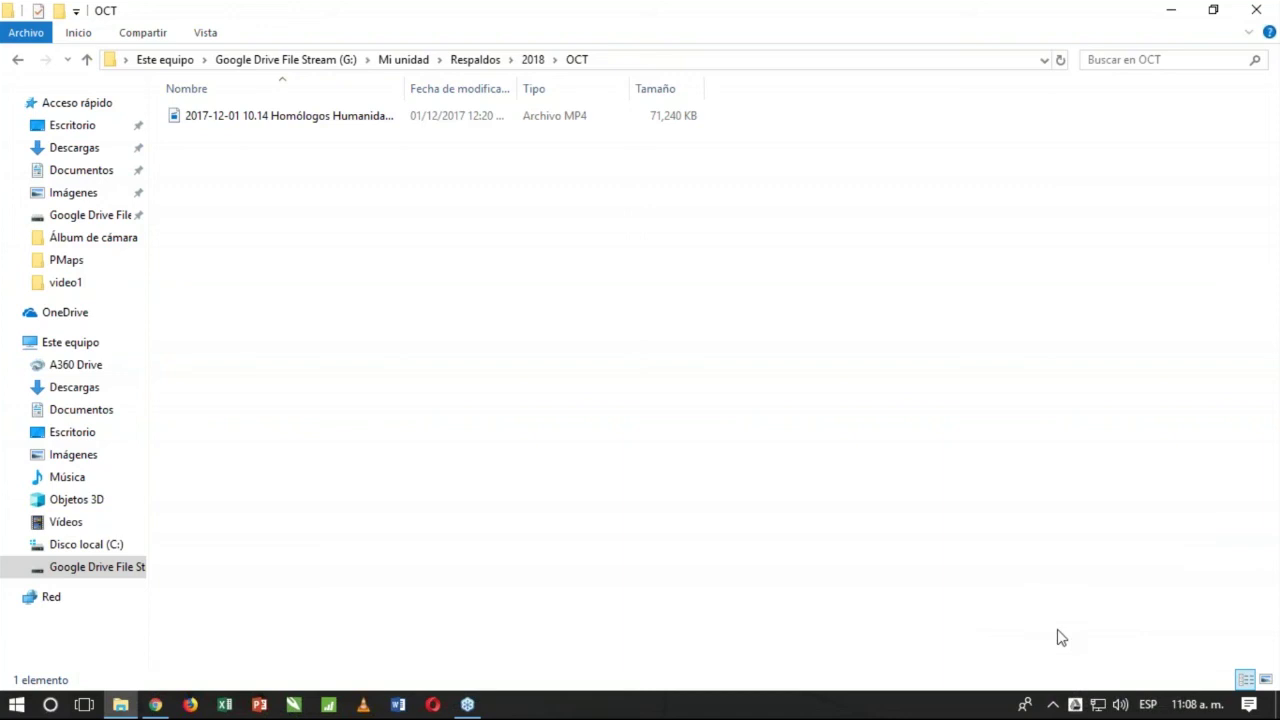
click(1076, 706)
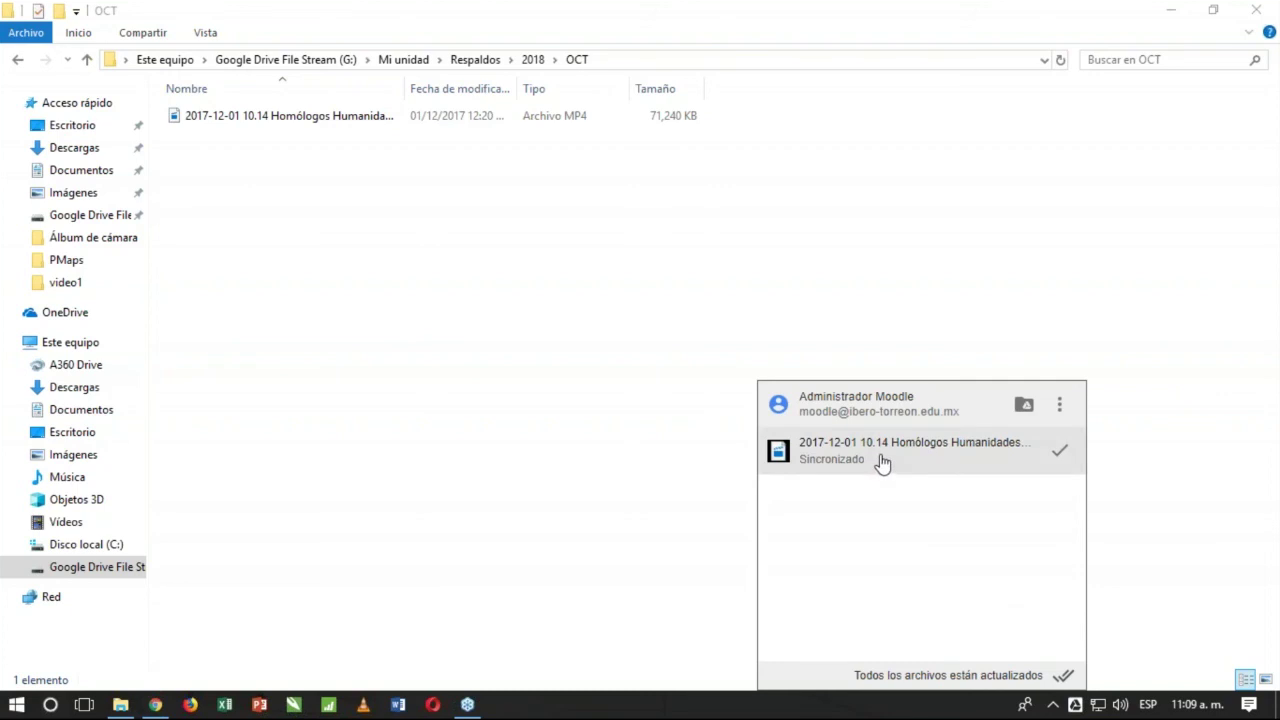
click(1017, 289)
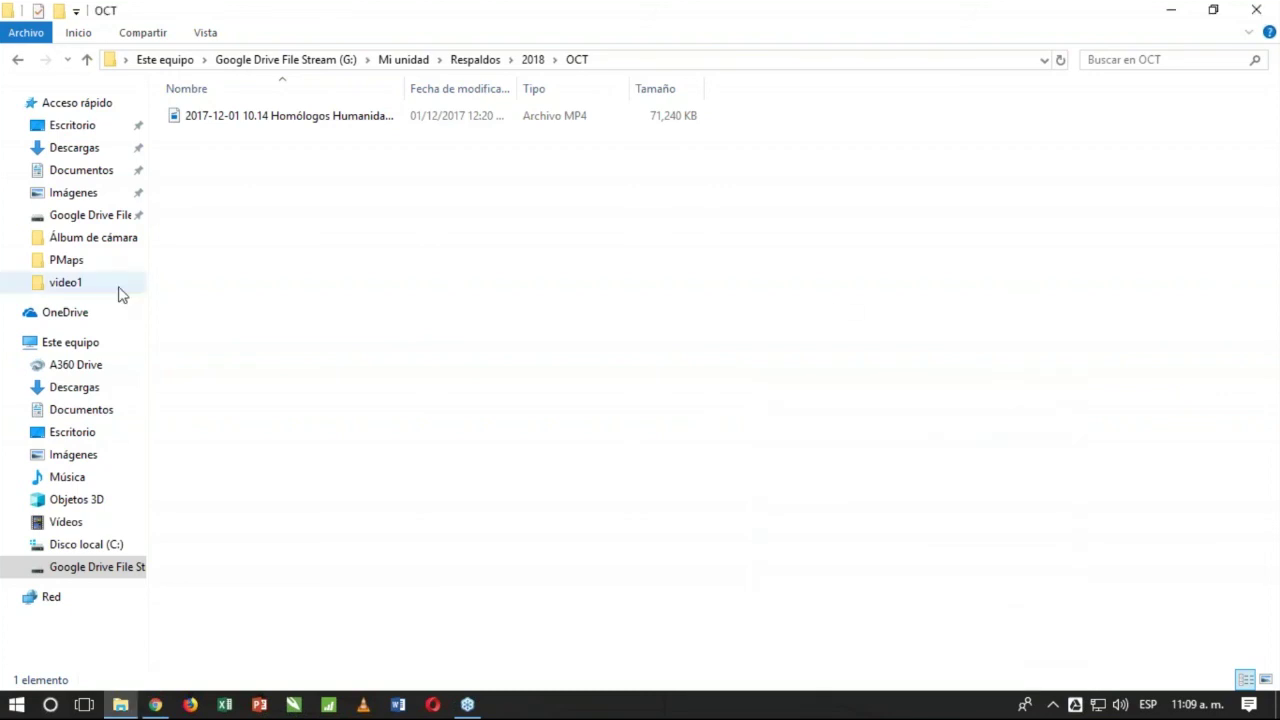
Step: Return to the root of the Google Drive File Stream drive and open the Drive File Stream preferences
click(124, 575)
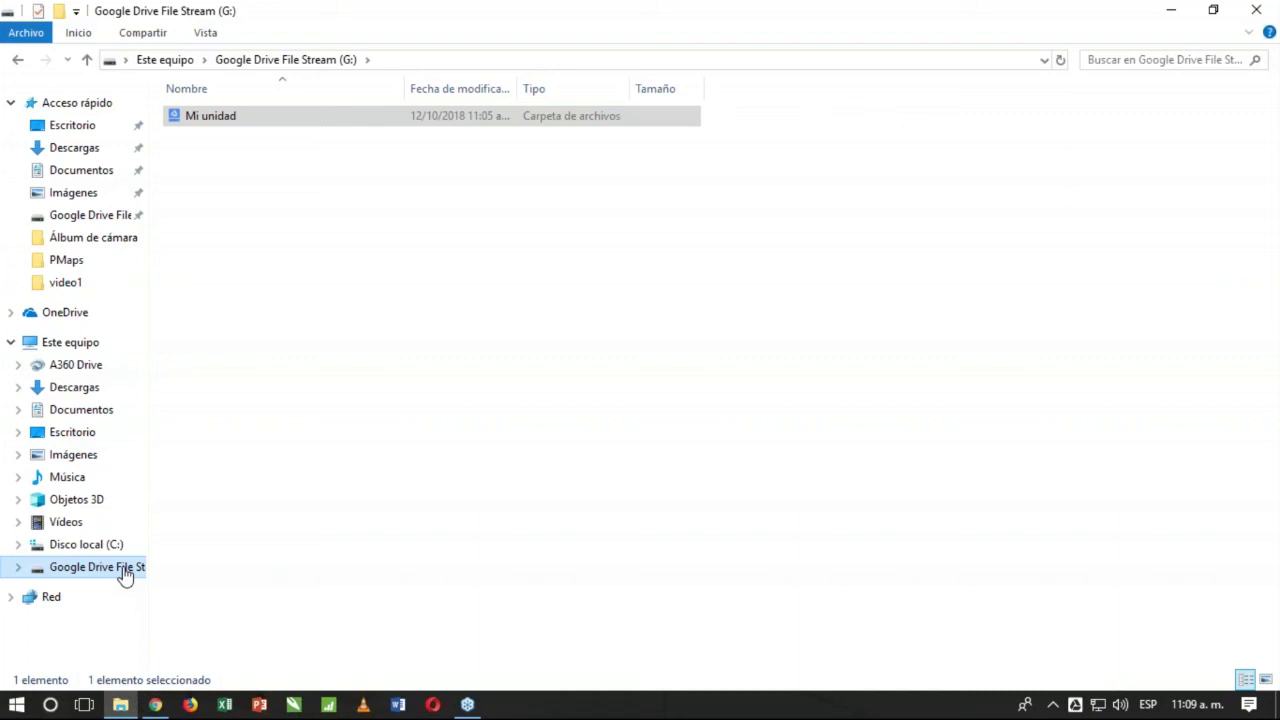
click(1076, 706)
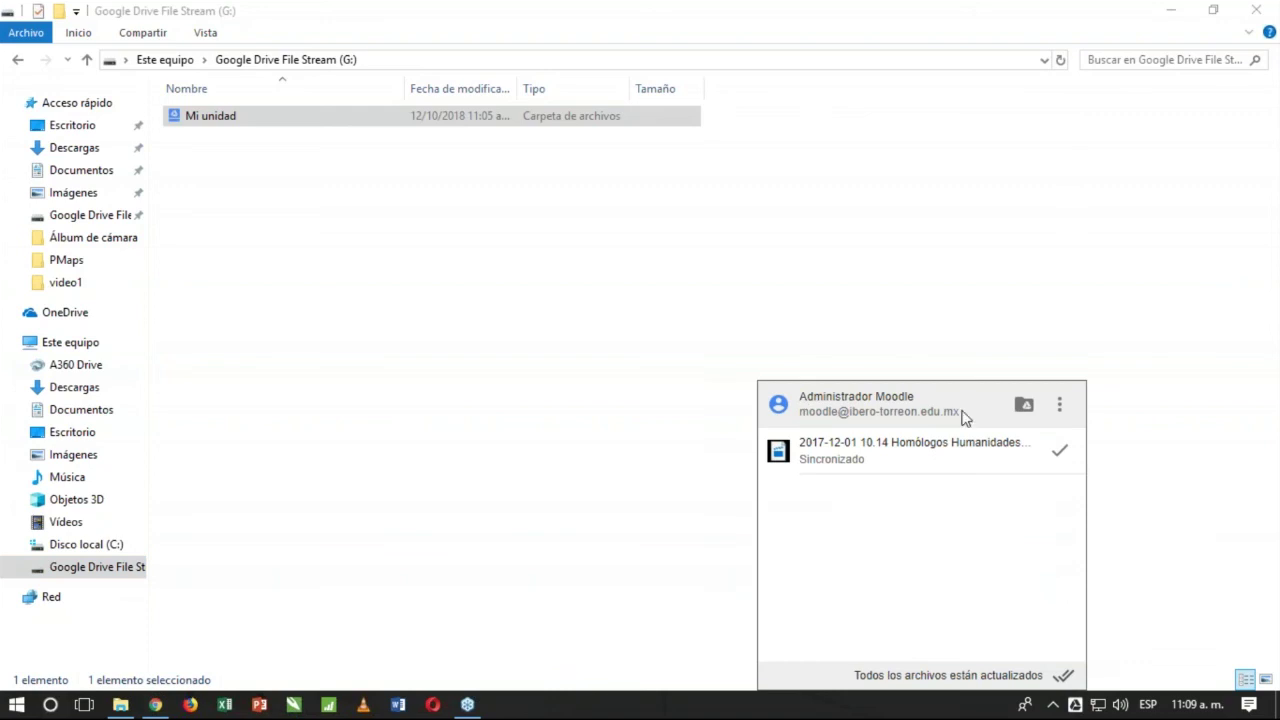
click(1063, 412)
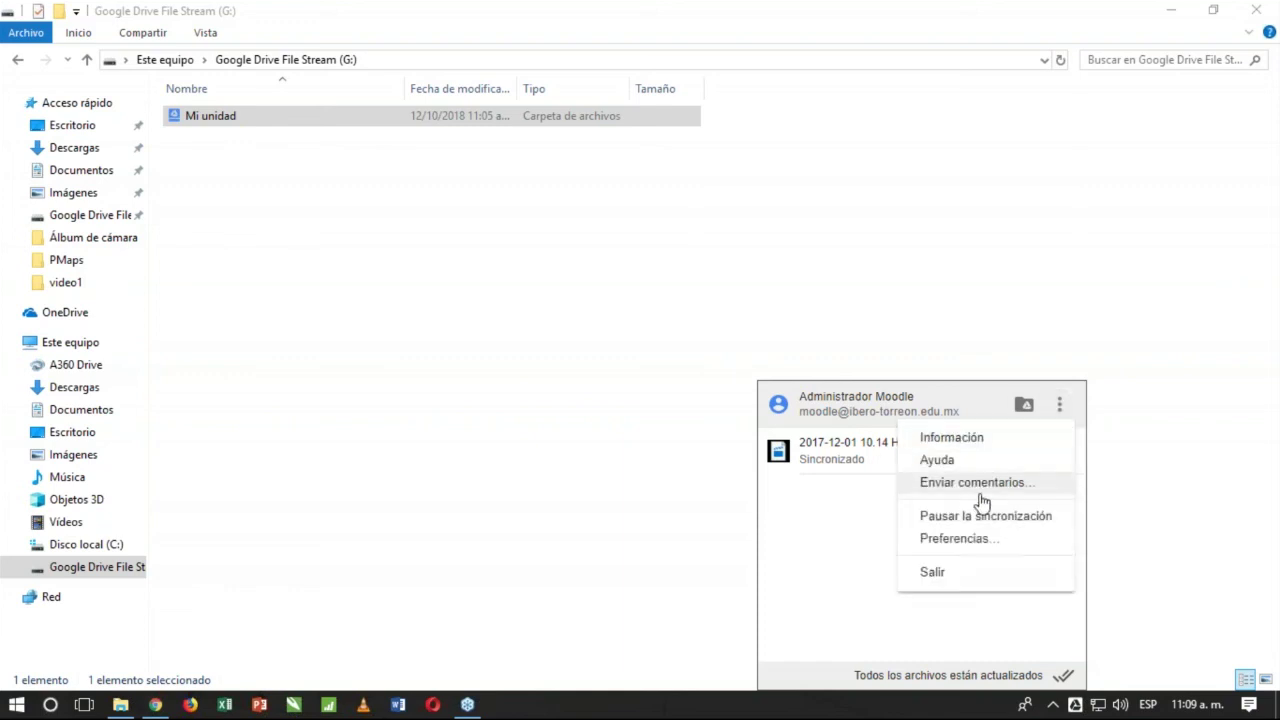
click(968, 540)
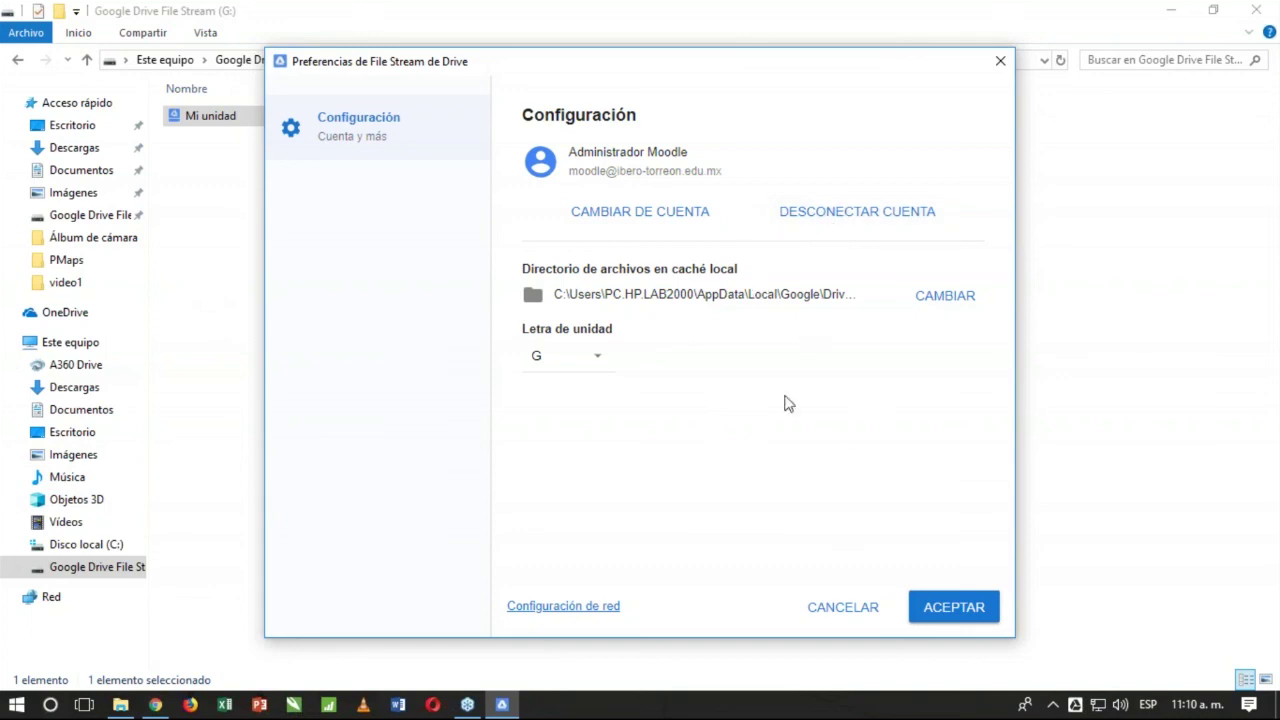
Step: Cancel the Drive File Stream preferences and show the root of the Google Drive File Stream drive
click(843, 608)
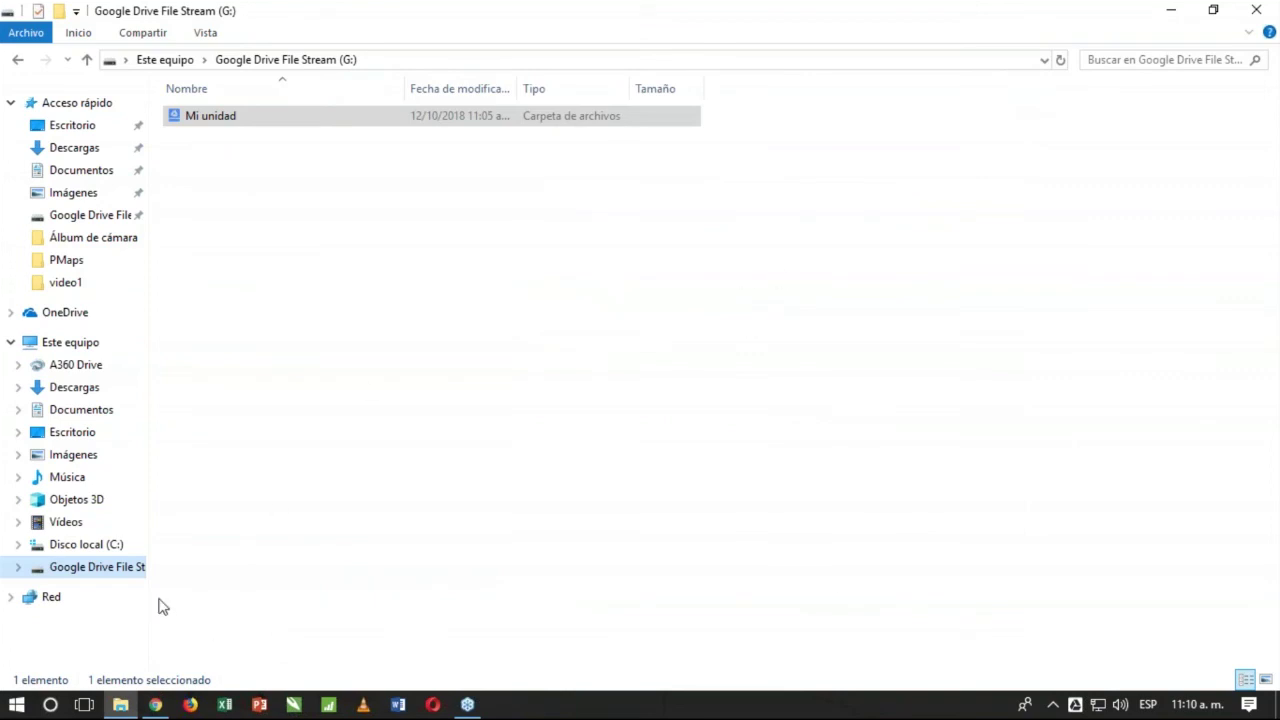
click(124, 571)
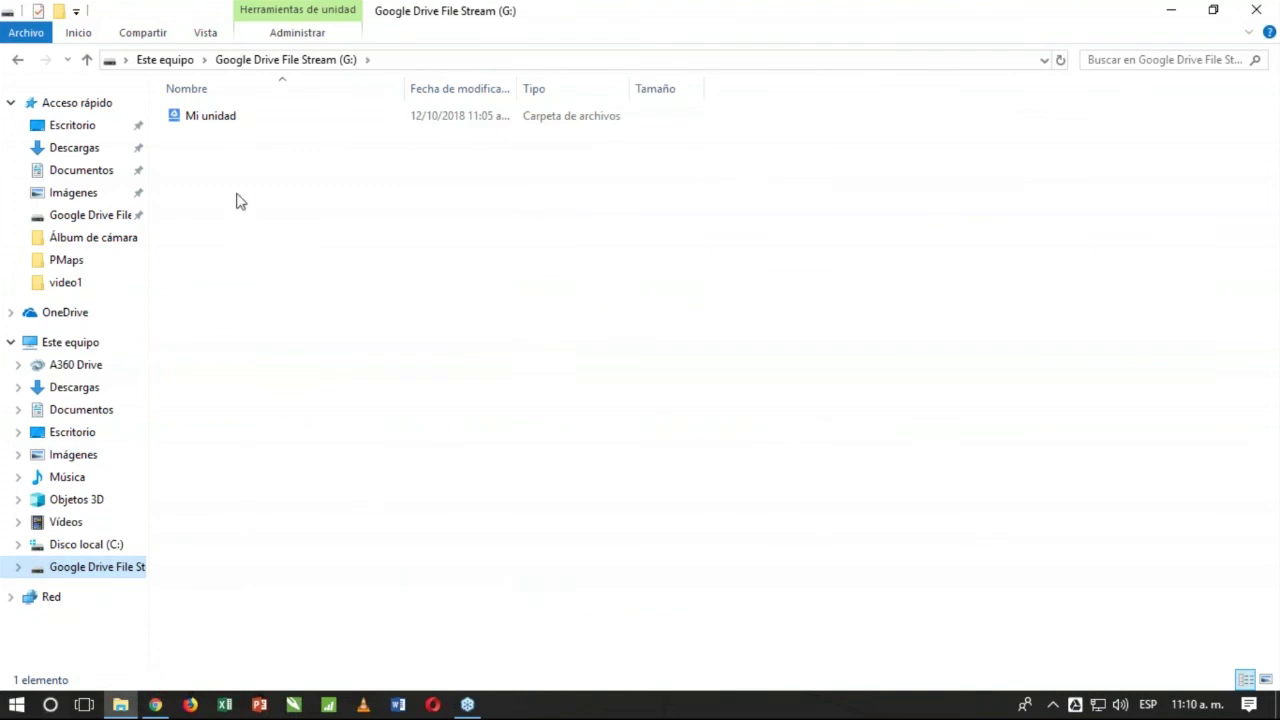
click(232, 121)
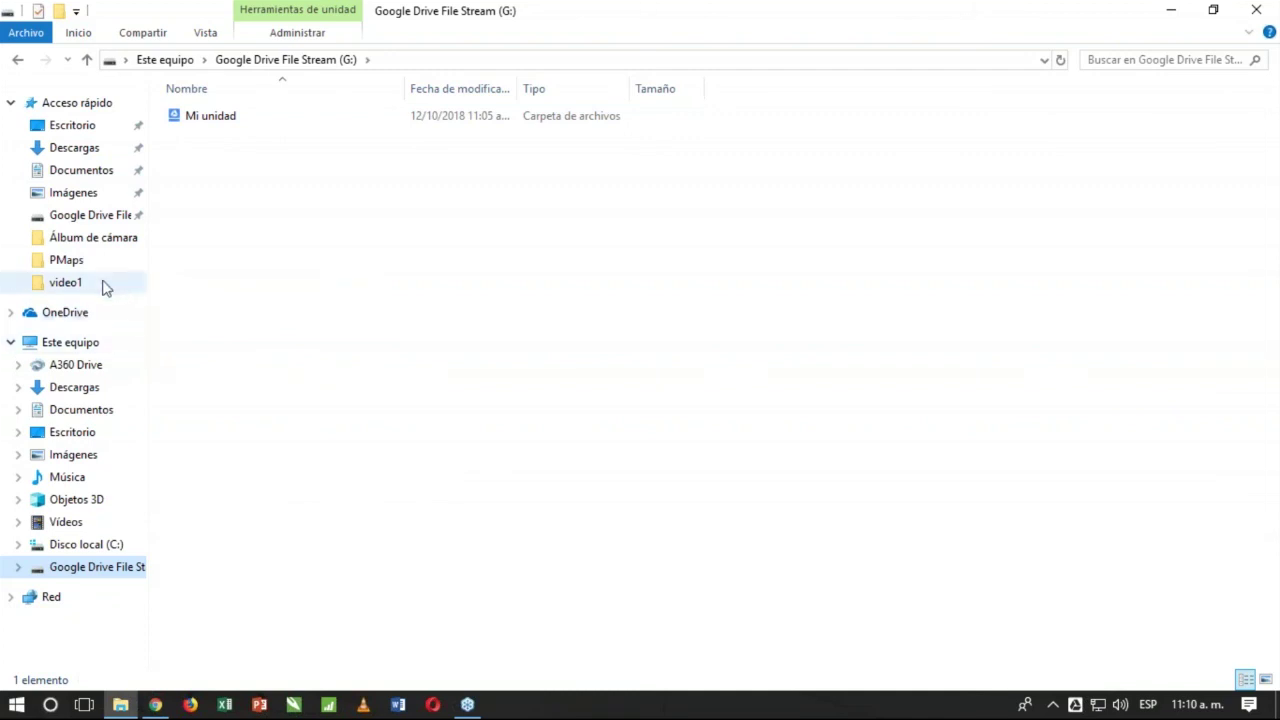
Step: View the Documentos folder and the Google Drive File Stream drive, and close the File Explorer window
click(75, 176)
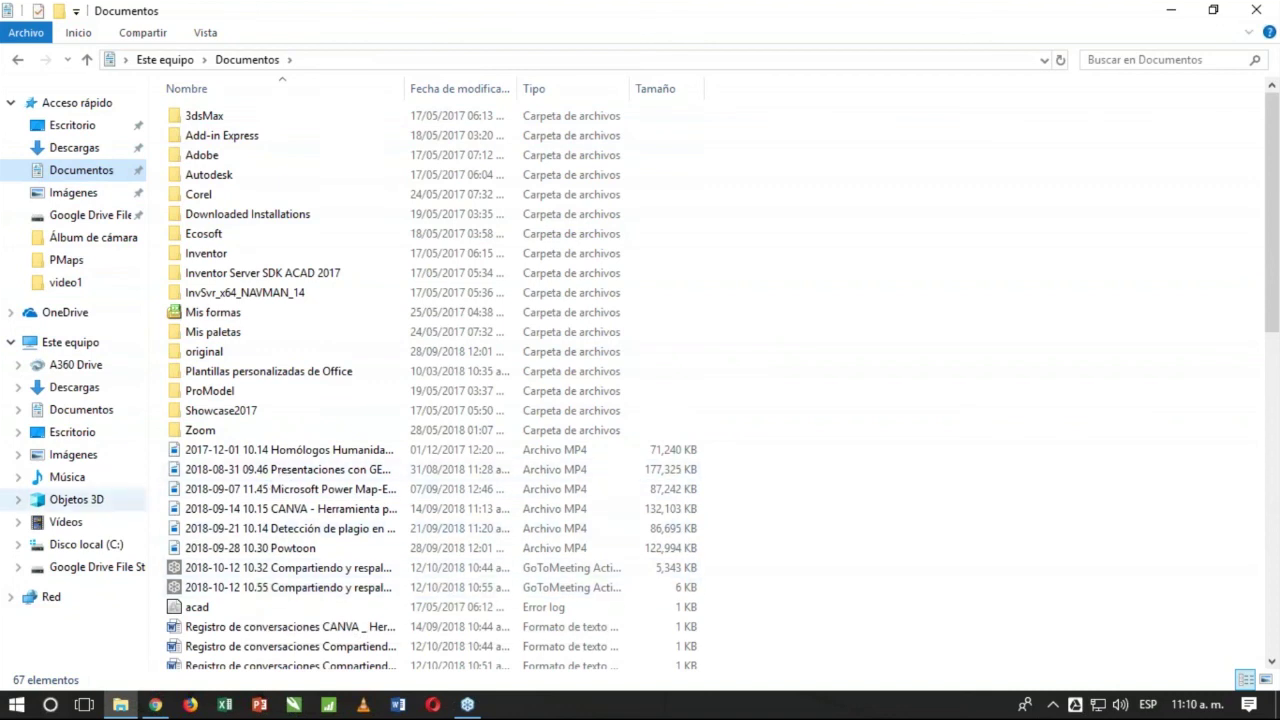
click(88, 569)
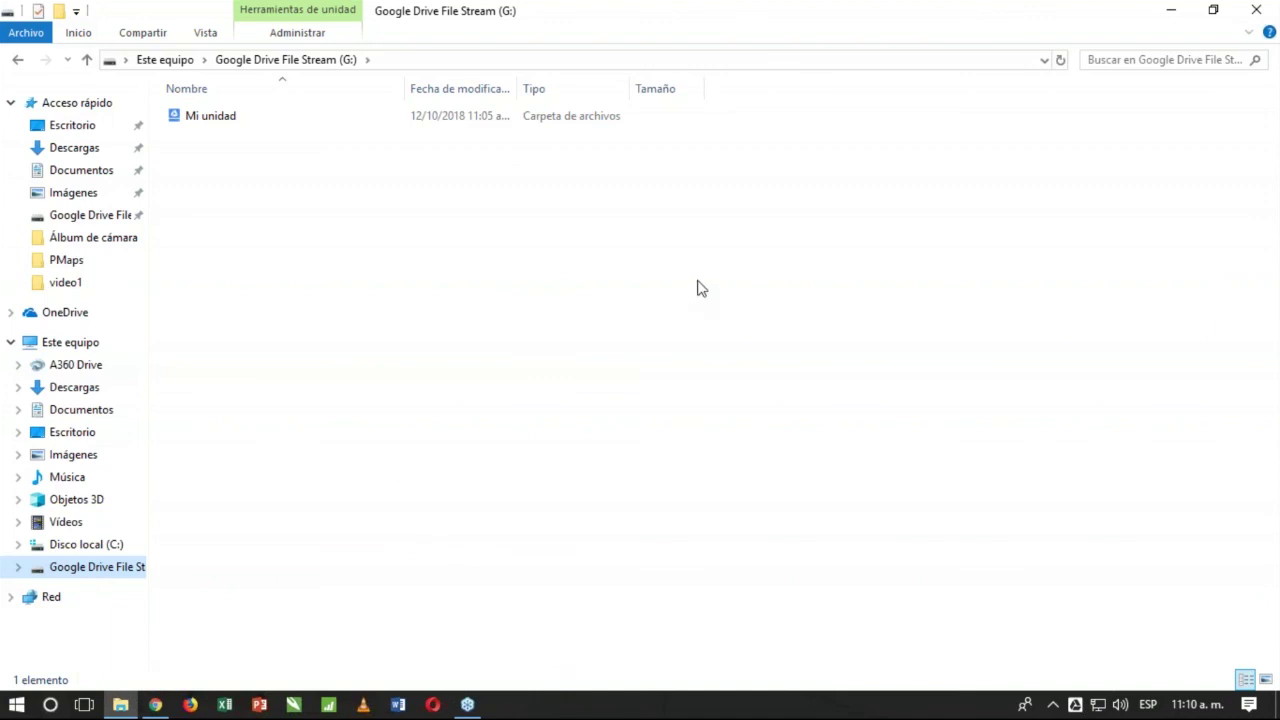
click(1256, 12)
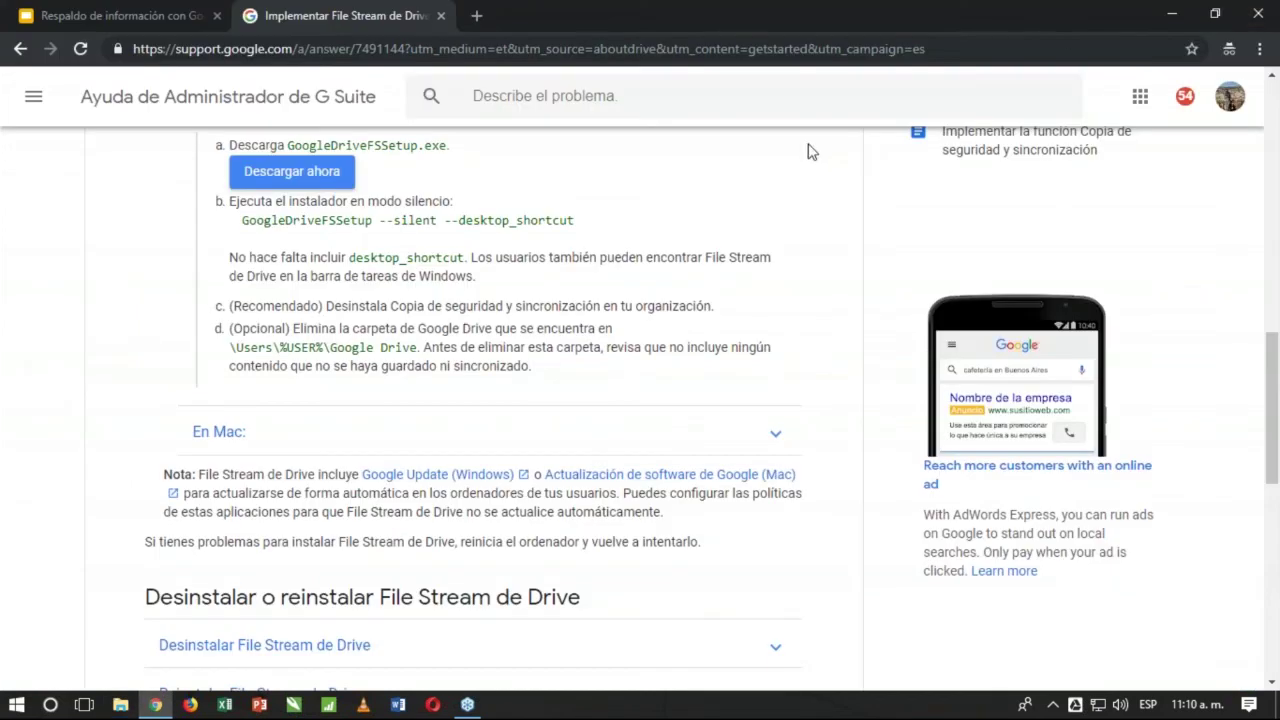
Step: Return to the Google Drive download page in the browser and download Copia de seguridad y sincronización for Windows, accepting the terms of service
scroll(708, 266, up, 8)
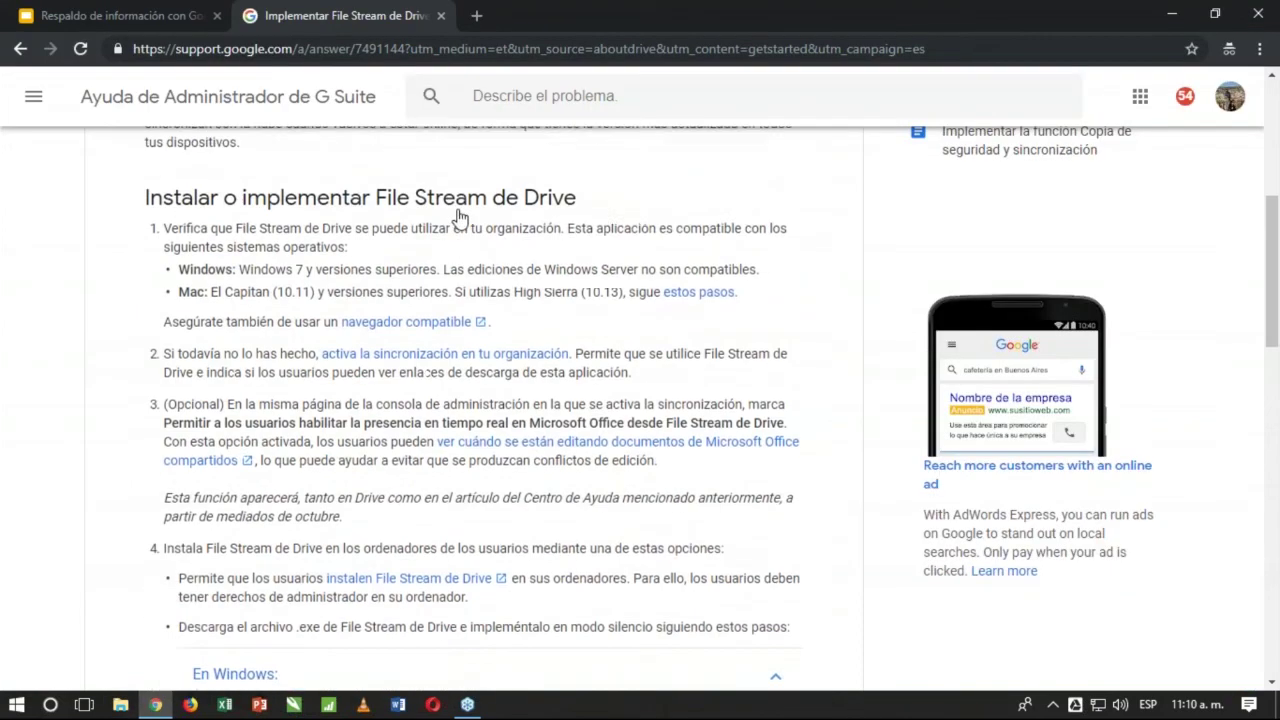
click(20, 48)
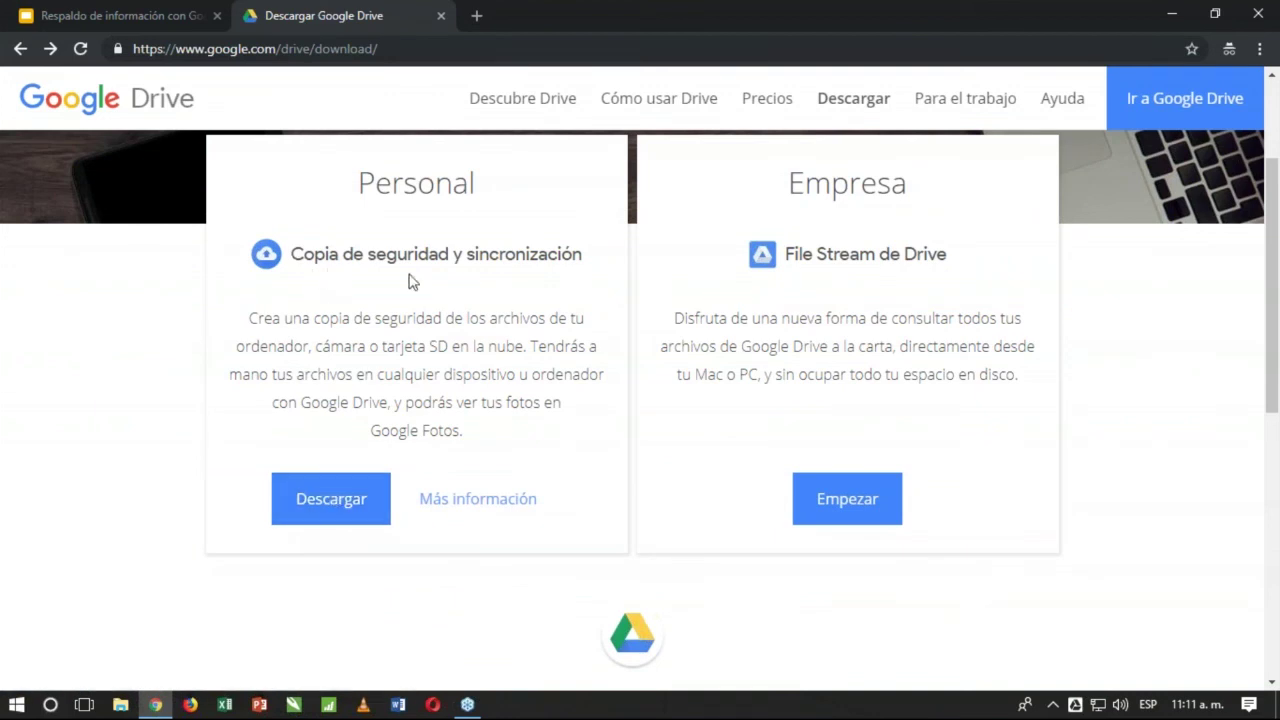
click(338, 506)
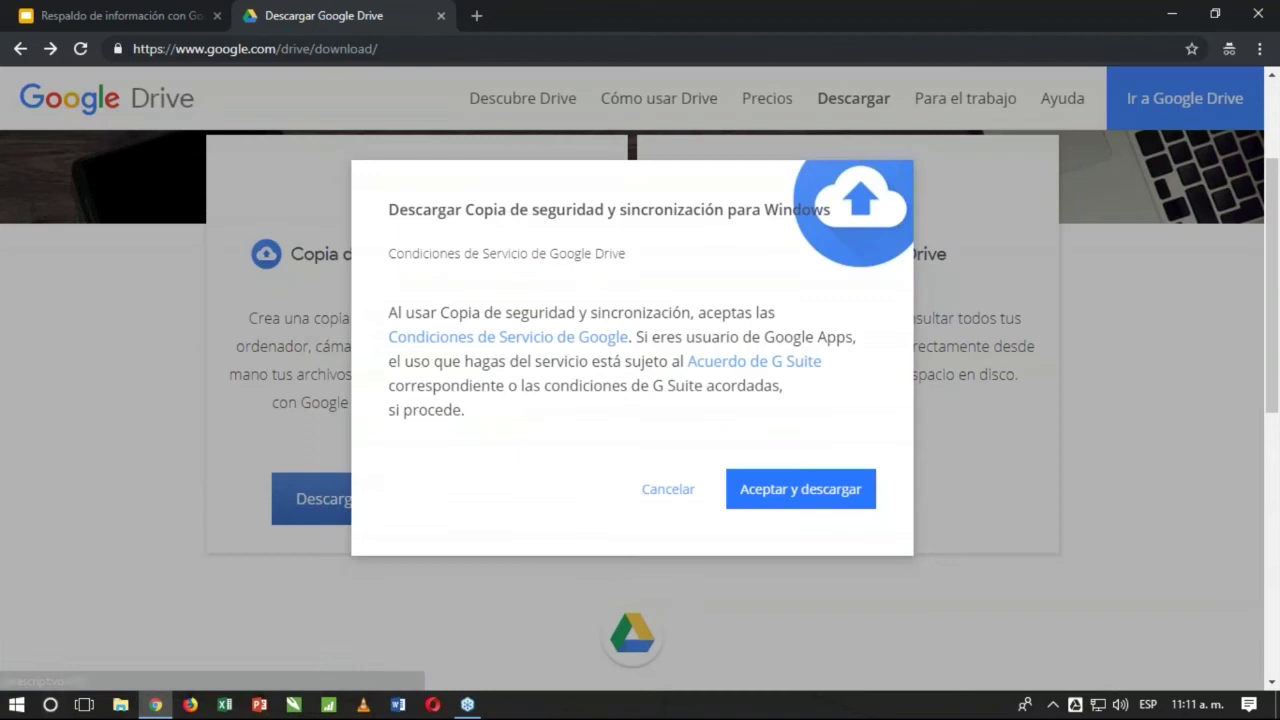
click(778, 492)
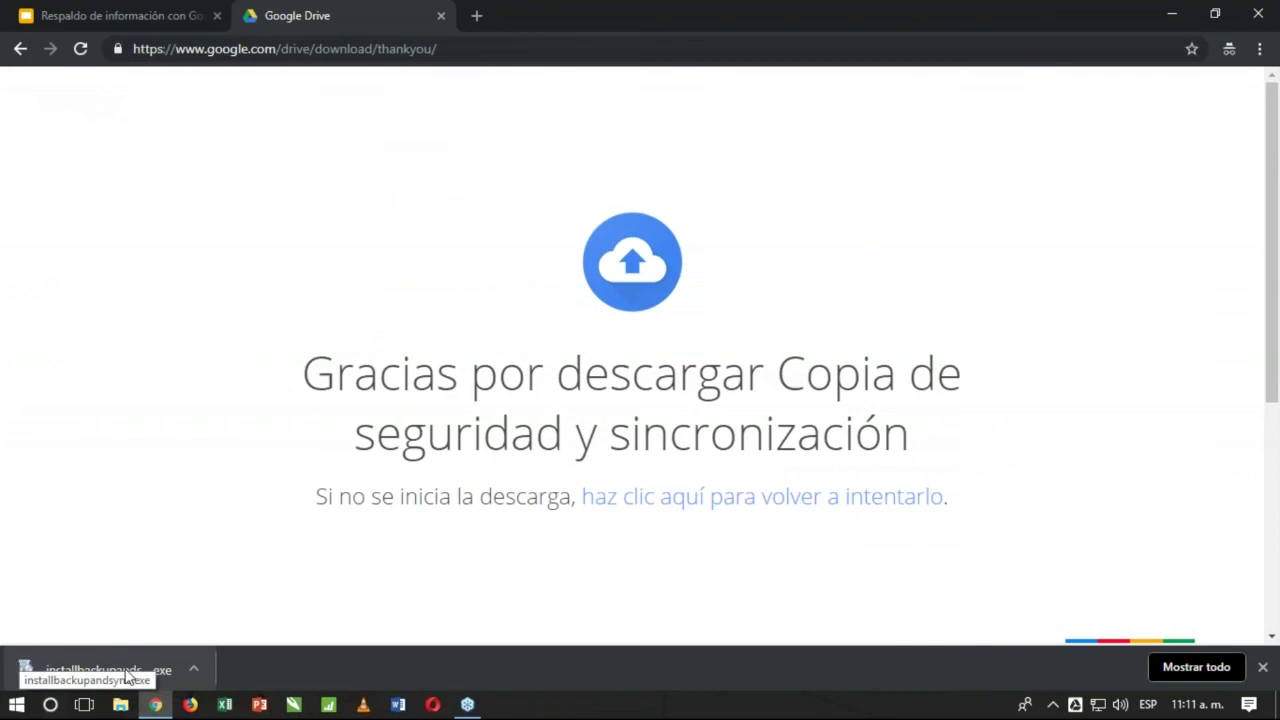
Step: Install Copia de seguridad y sincronización from the downloaded installer, allowing it to change the device, and check the hidden system tray icons
click(128, 676)
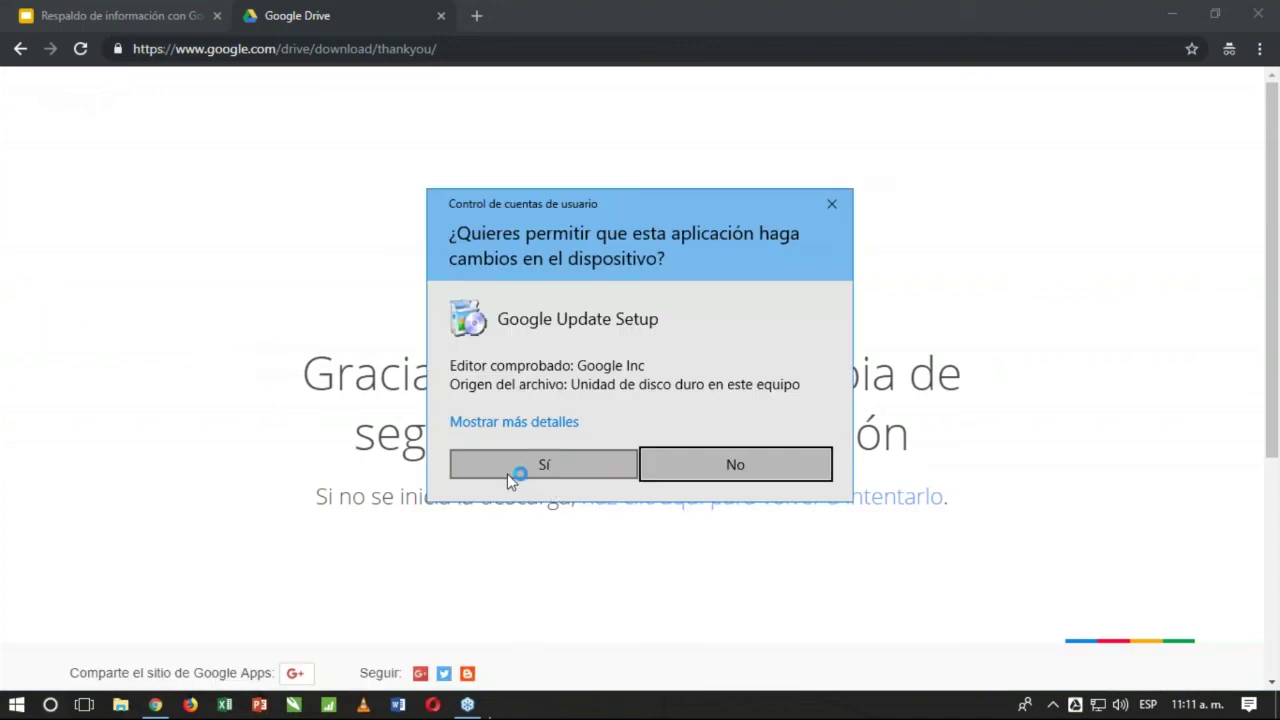
click(510, 470)
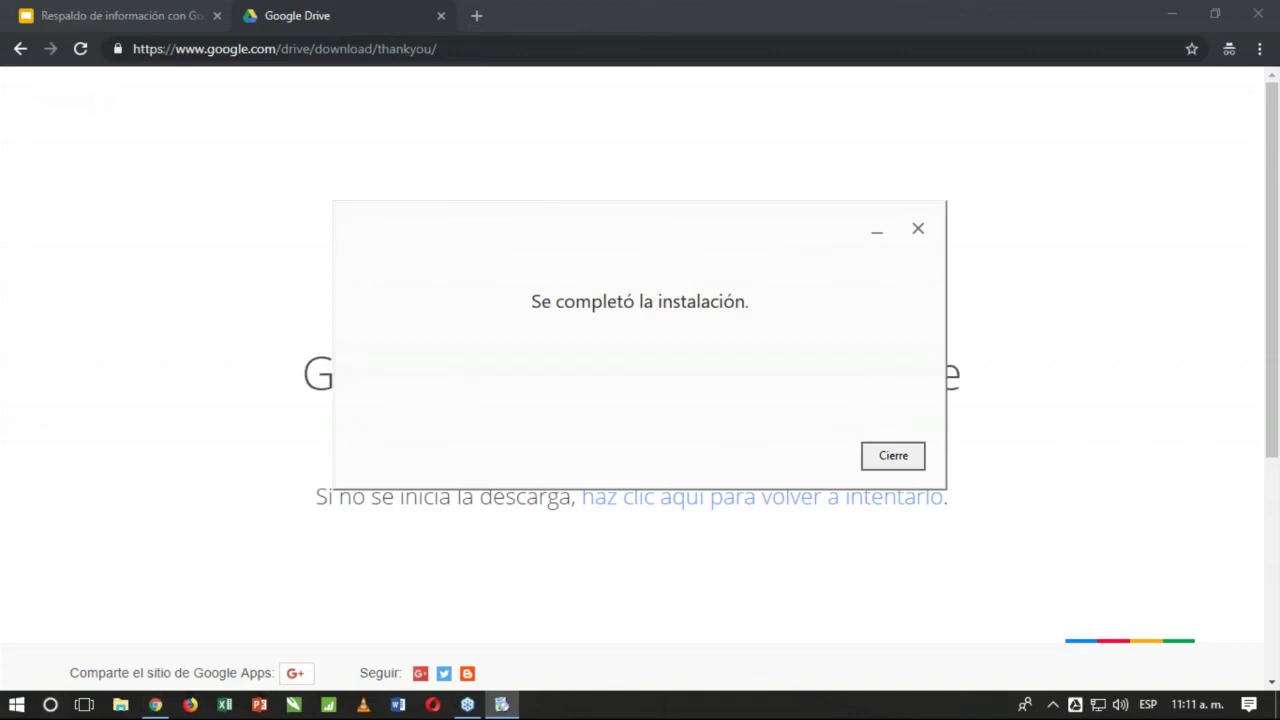
click(893, 457)
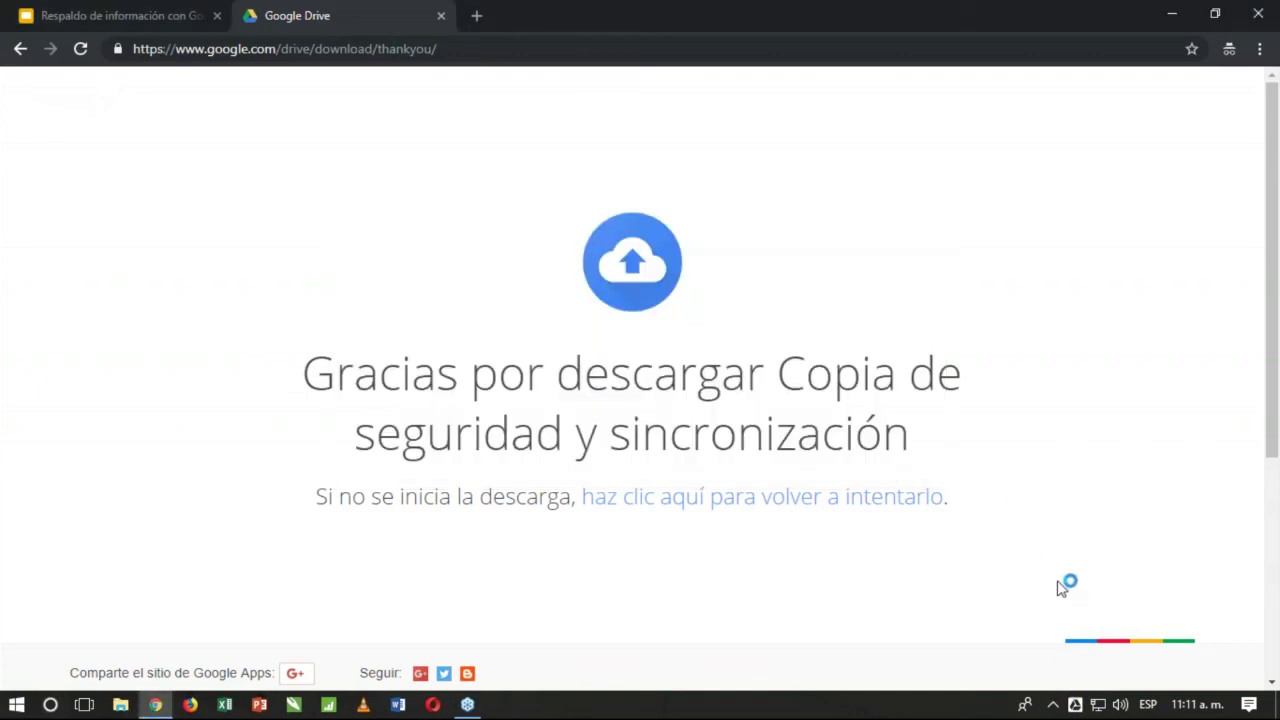
click(1053, 706)
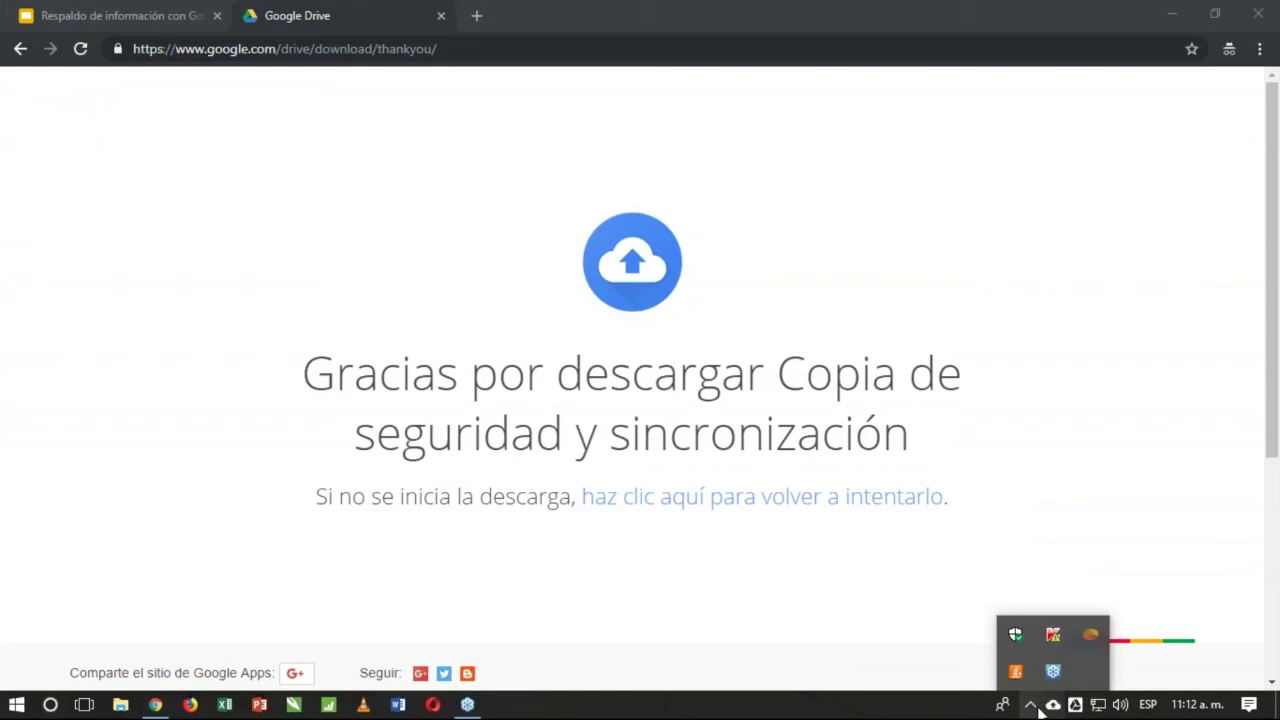
click(834, 709)
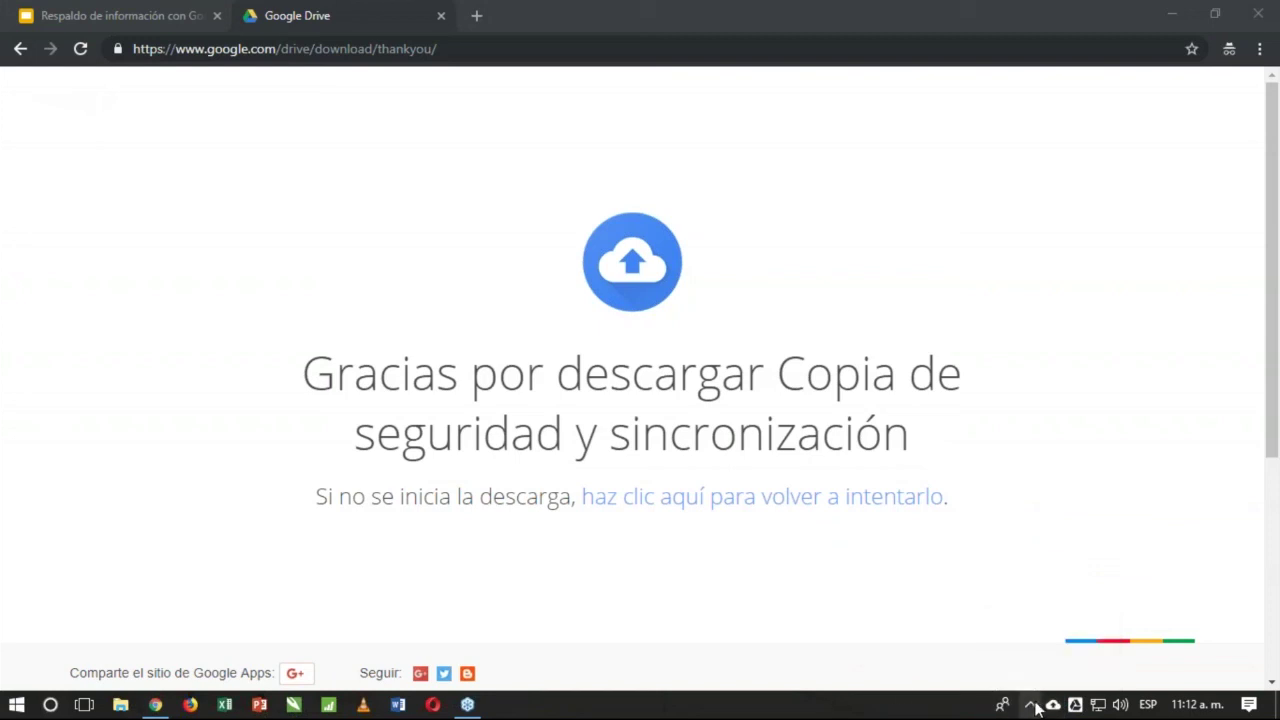